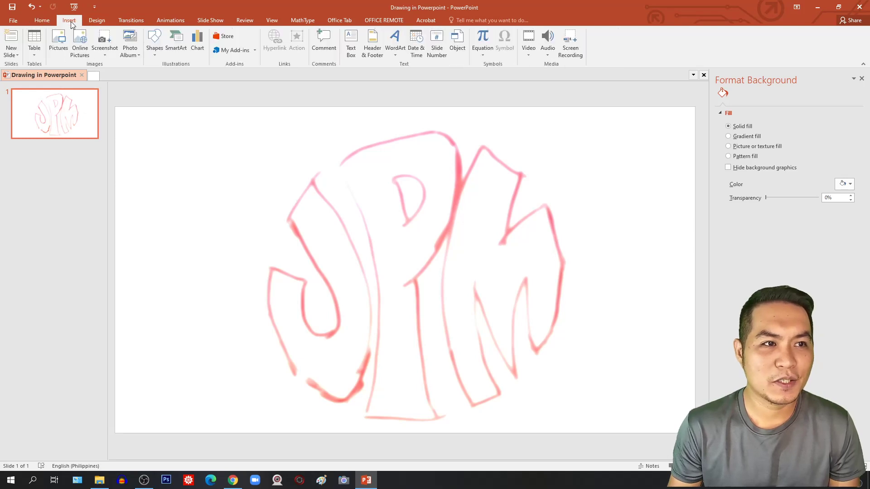
Draw an oval about 17.91 cm wide and 17.2 cm high over the JPM sketch.
click(155, 45)
click(196, 74)
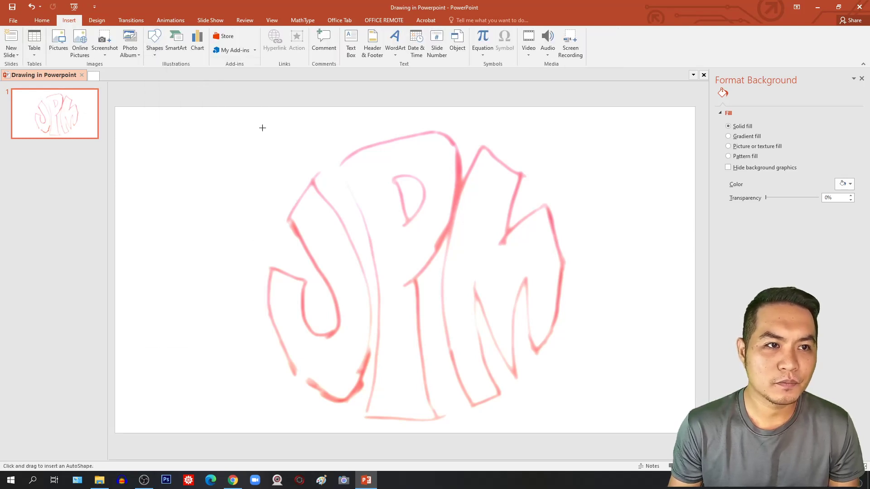
drag(271, 140, 578, 433)
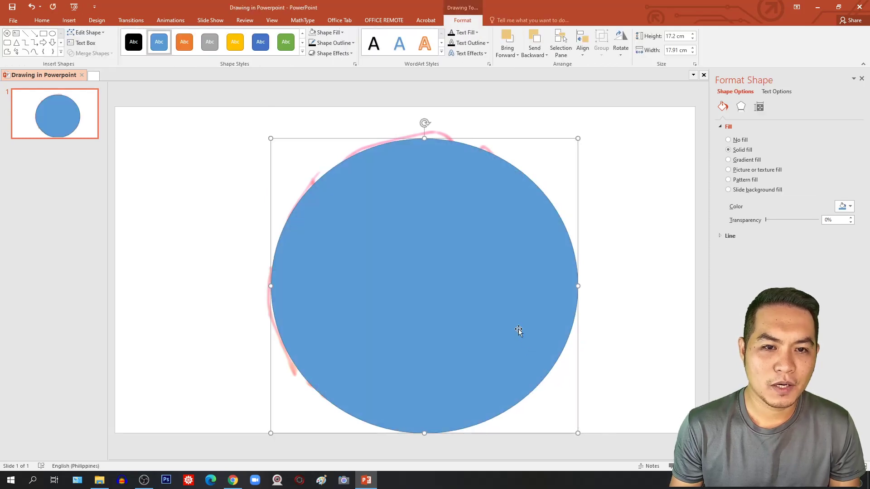
Remove the oval's fill and give it a thicker, black, dashed outline.
click(313, 34)
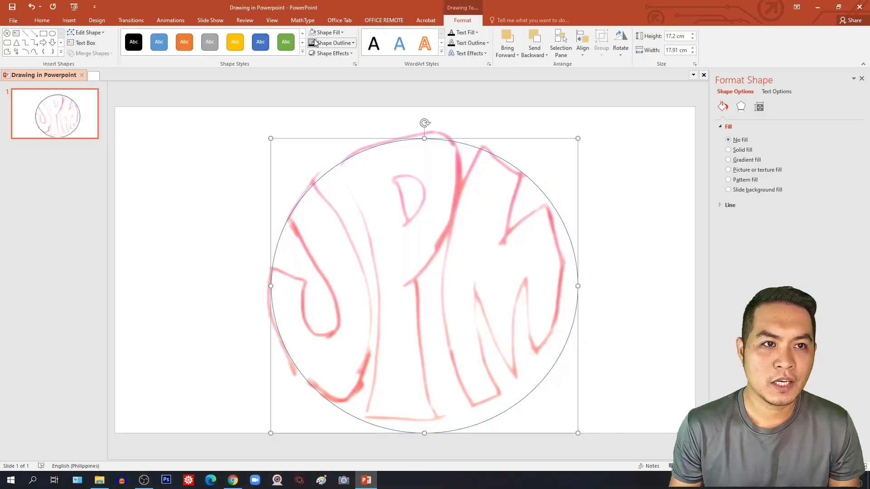
click(314, 43)
click(353, 43)
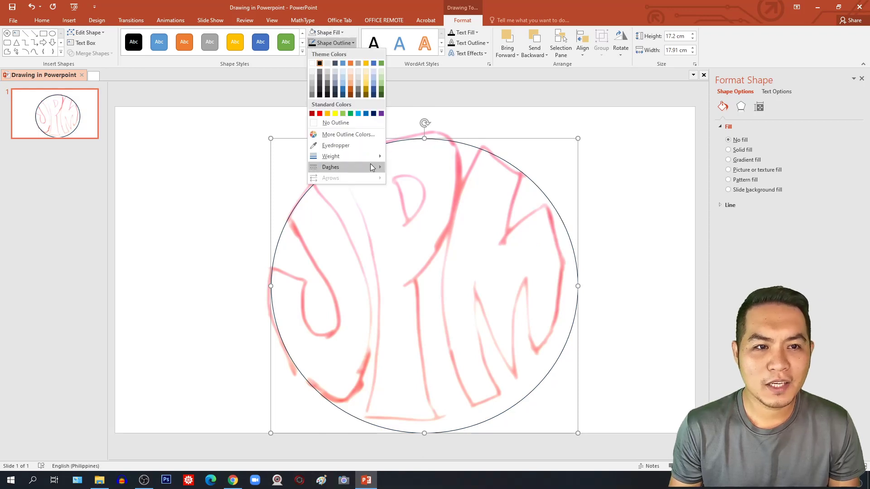
mouse_move(372, 155)
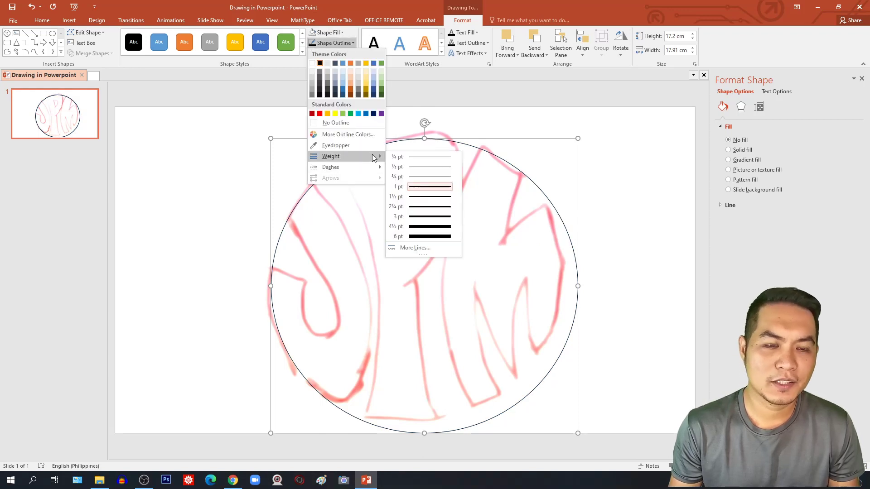
click(422, 212)
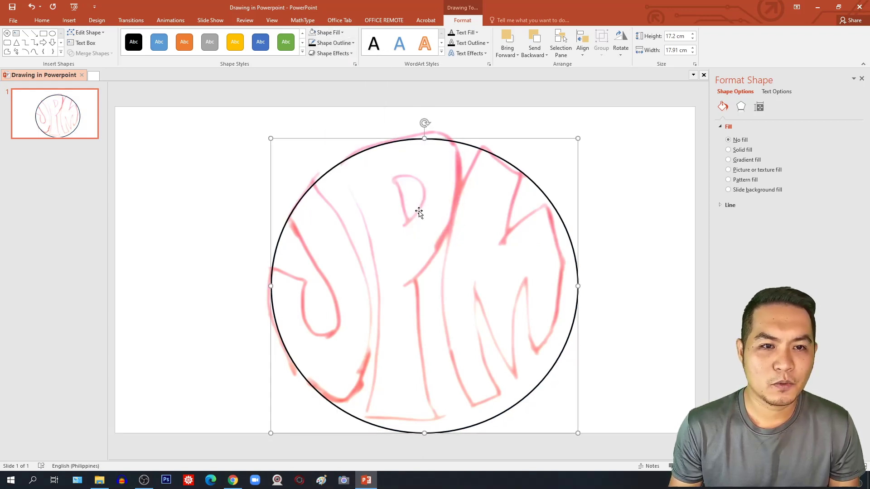
click(342, 43)
mouse_move(352, 155)
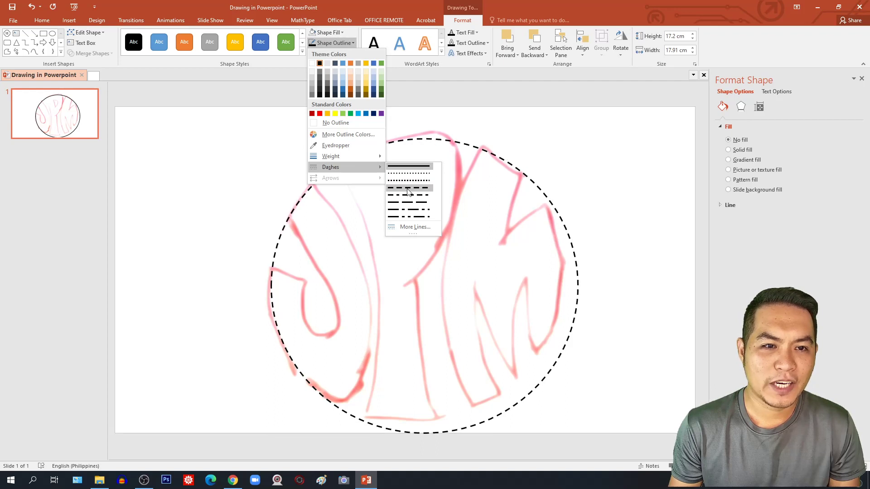
click(407, 188)
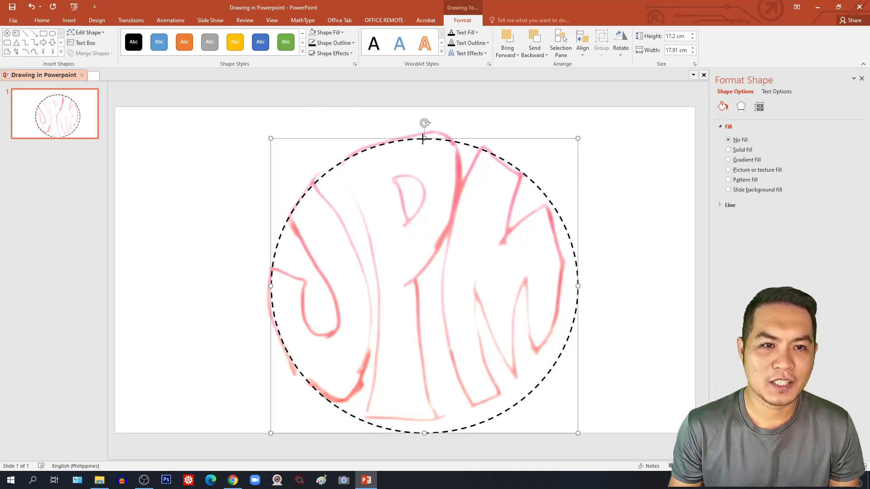
Resize the dashed oval to about 17.04 cm wide and 17.14 cm high to fit around the JPM sketch.
drag(423, 139, 424, 132)
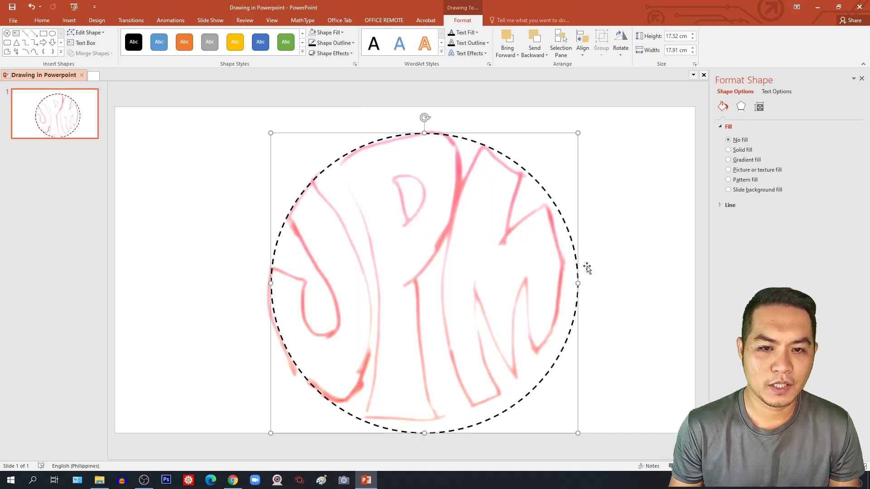
drag(577, 283, 562, 283)
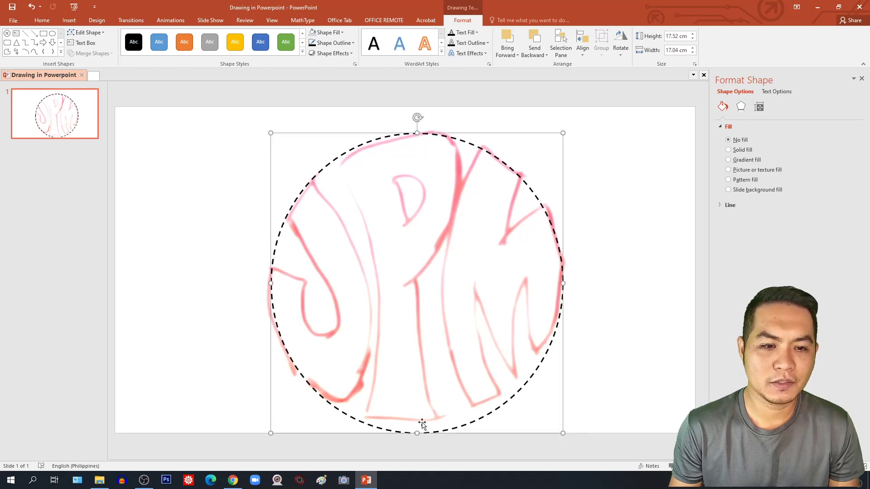
drag(417, 432, 417, 426)
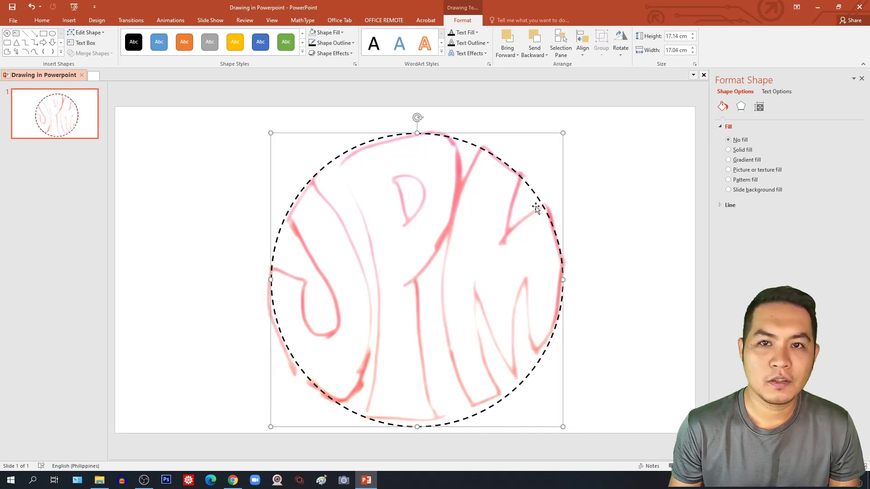
Set both the height and the width of the dashed oval to 17 cm.
click(678, 36)
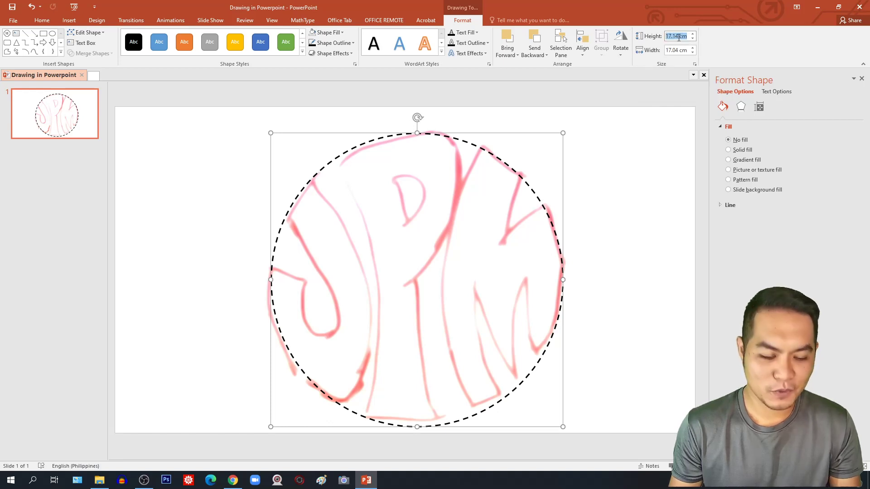
text(17)
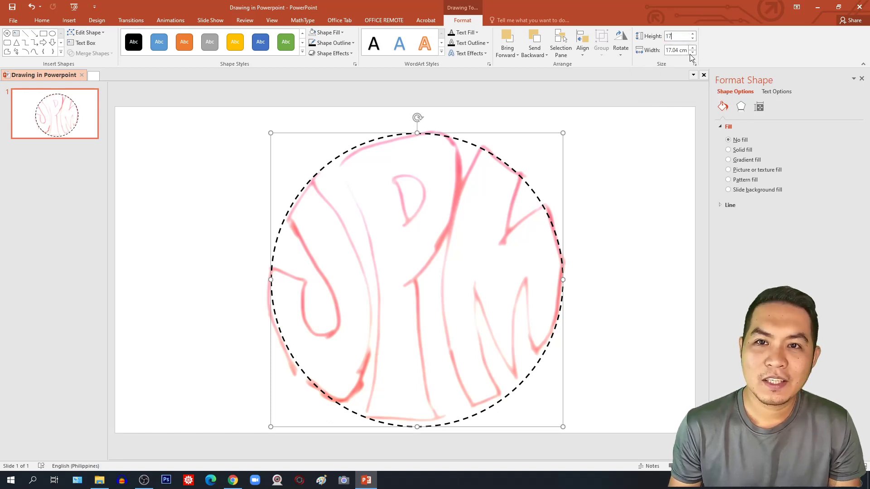
click(689, 51)
text(17)
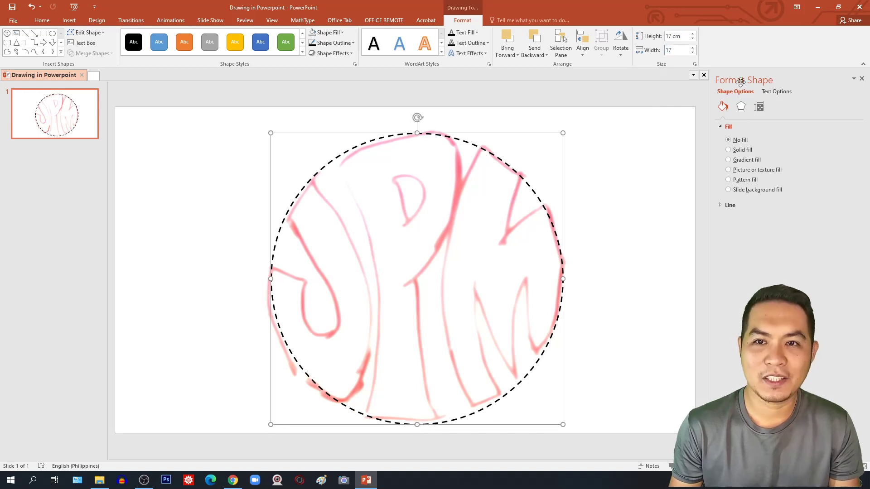
key(Return)
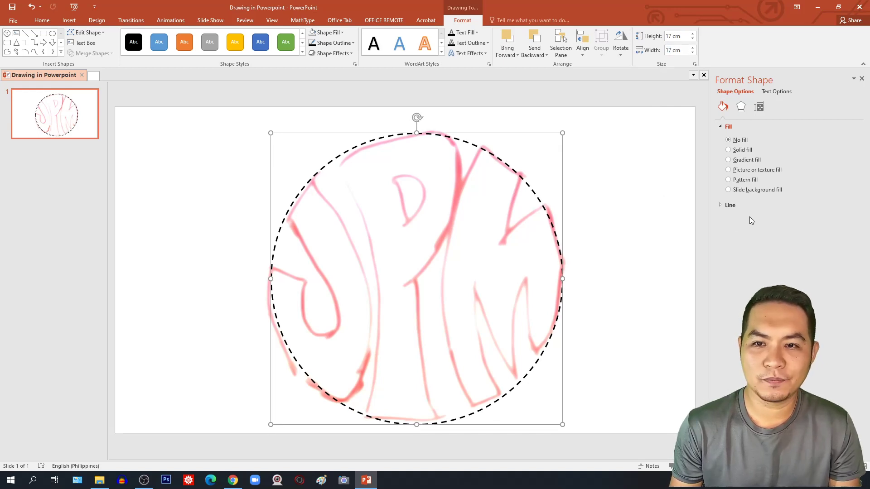
Nudge the dashed circle slightly to the left to align it with the outer edge of the sketch and deselect it.
click(763, 107)
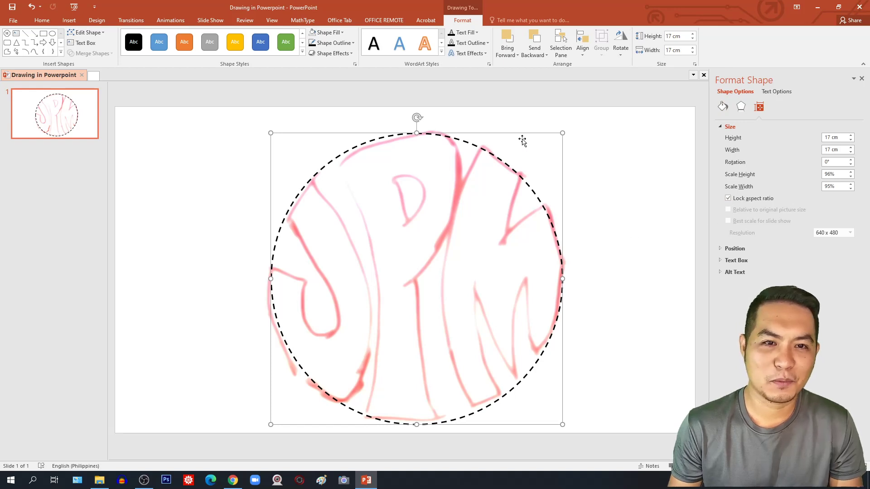
key(Left)
key(Left)
key(Left)
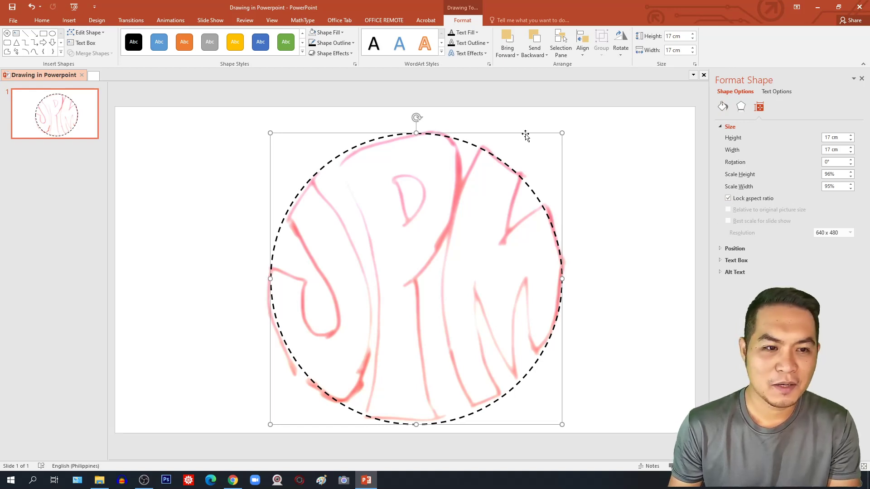
click(599, 205)
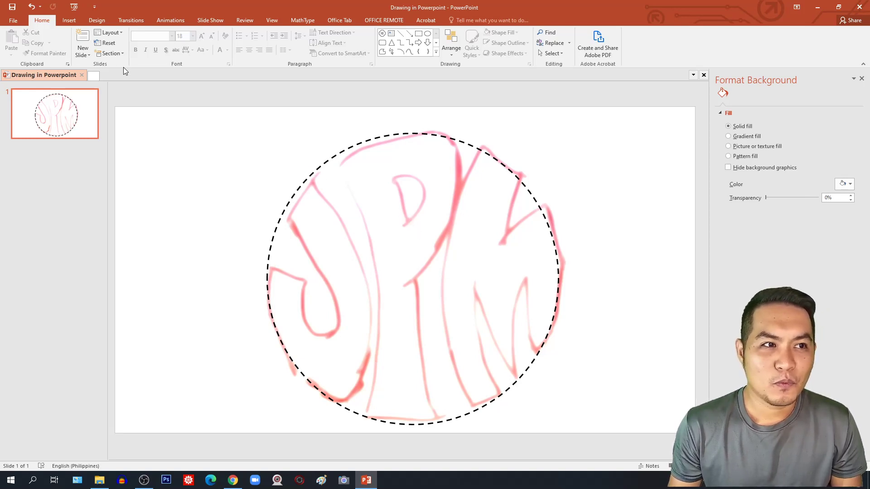
Draw a rectangle about 3.49 cm wide and 12.7 cm high and position it over the sketched letter J.
click(69, 20)
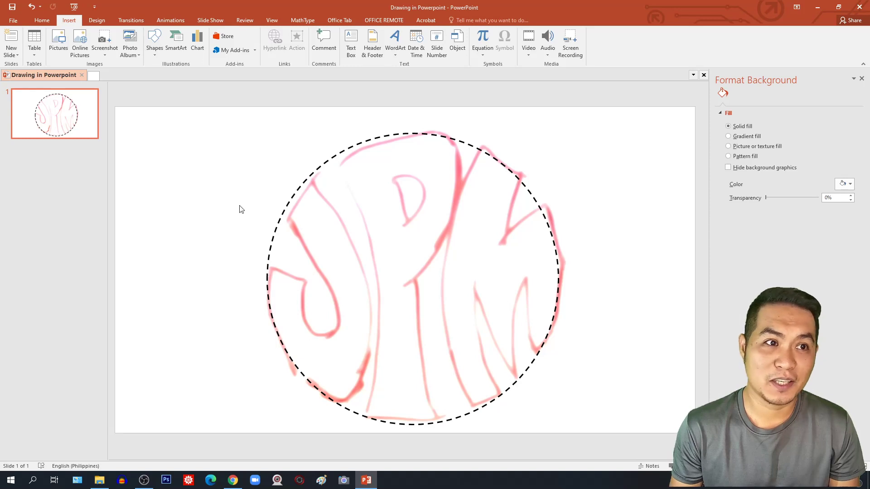
click(156, 60)
click(187, 74)
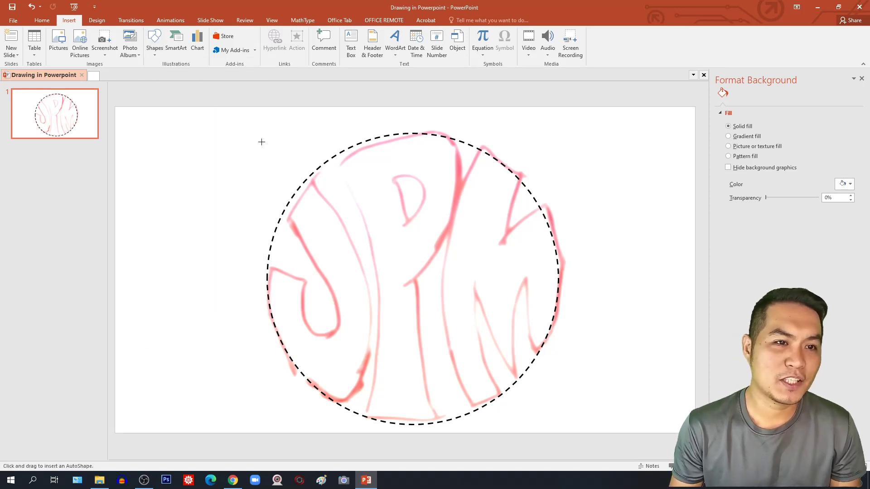
drag(295, 165, 356, 382)
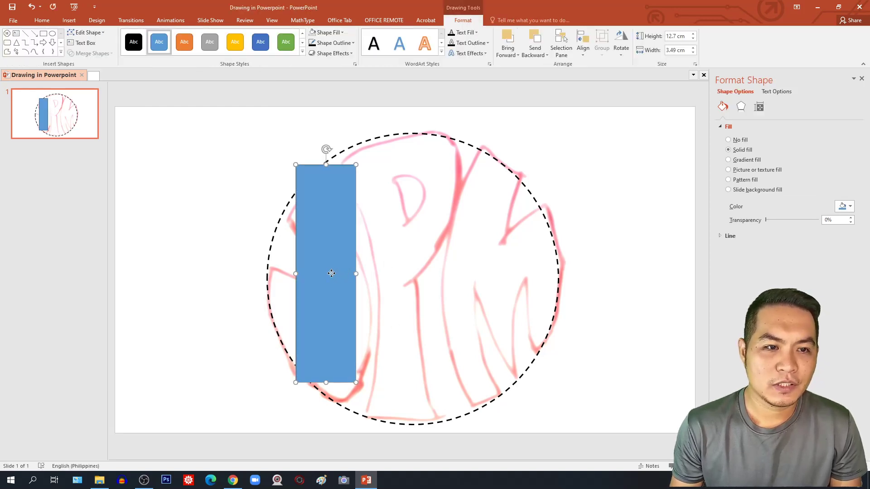
drag(331, 272, 317, 277)
Remove the rectangle's fill and give it a black 6 pt outline.
click(312, 33)
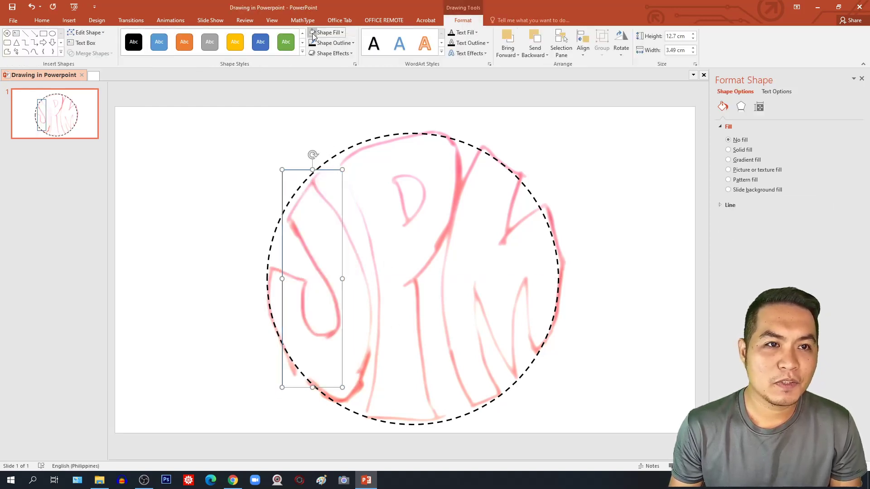
click(334, 43)
mouse_move(369, 156)
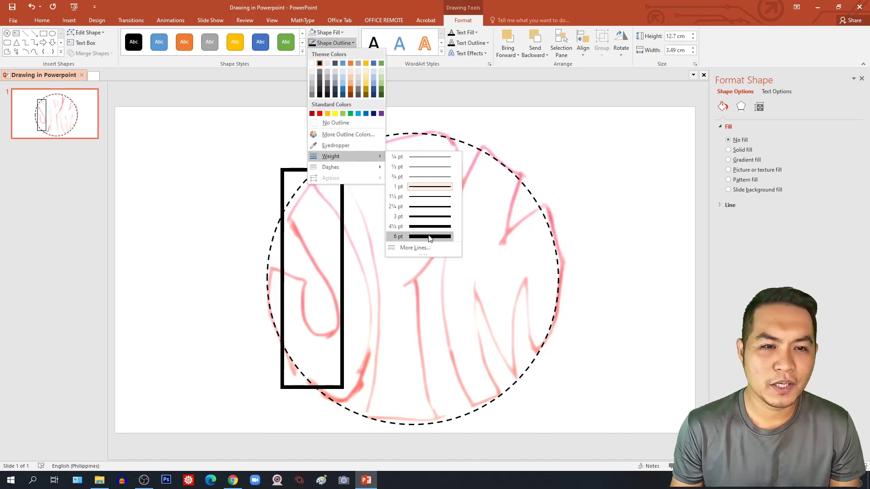
click(428, 238)
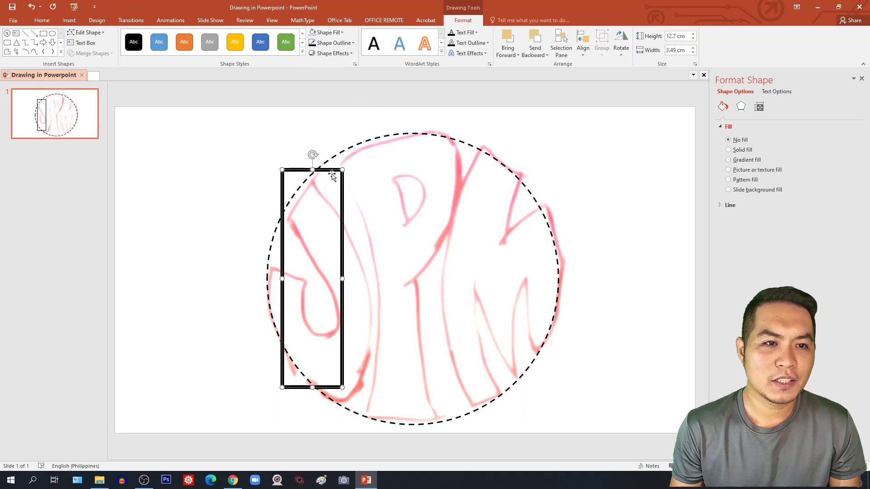
Undo the accidental move of the sketch picture and make two copies of the black-outlined rectangle.
drag(329, 175, 287, 164)
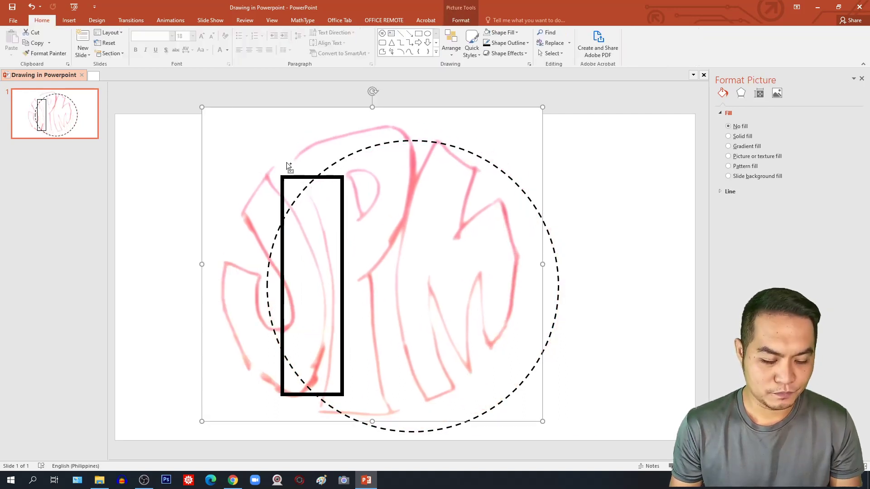
key(ctrl+z)
click(302, 171)
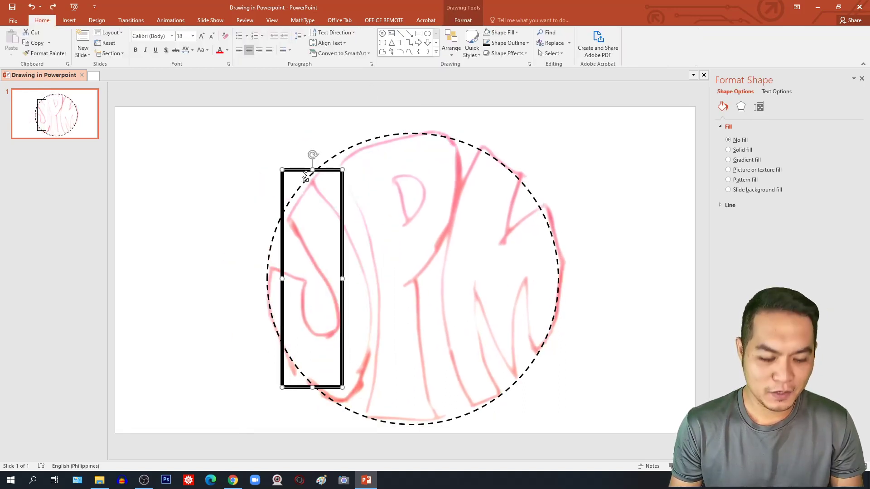
key(ctrl+c)
key(ctrl+v)
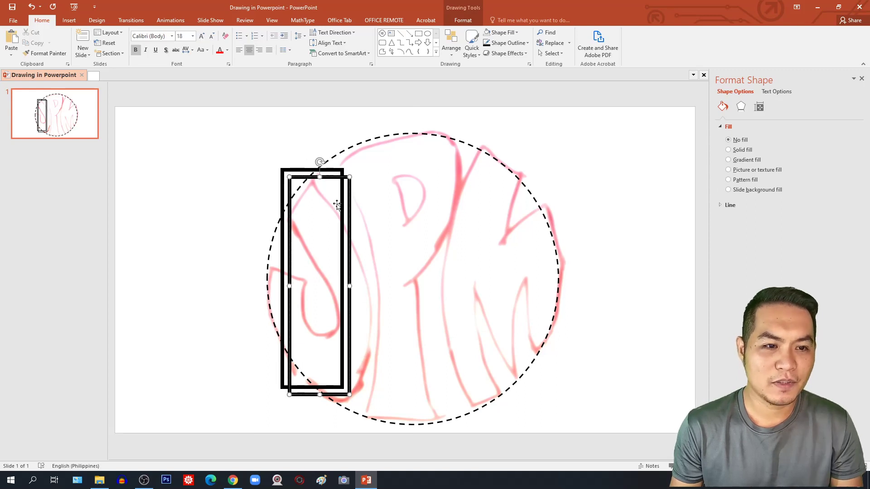
click(338, 179)
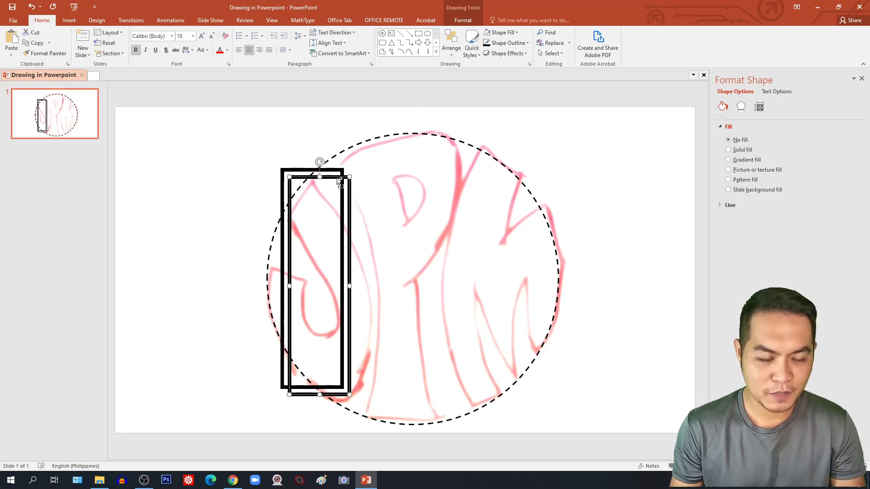
key(ctrl+v)
Place one rectangle copy to the right of the dashed circle and the other to its left.
drag(338, 186, 652, 162)
click(338, 181)
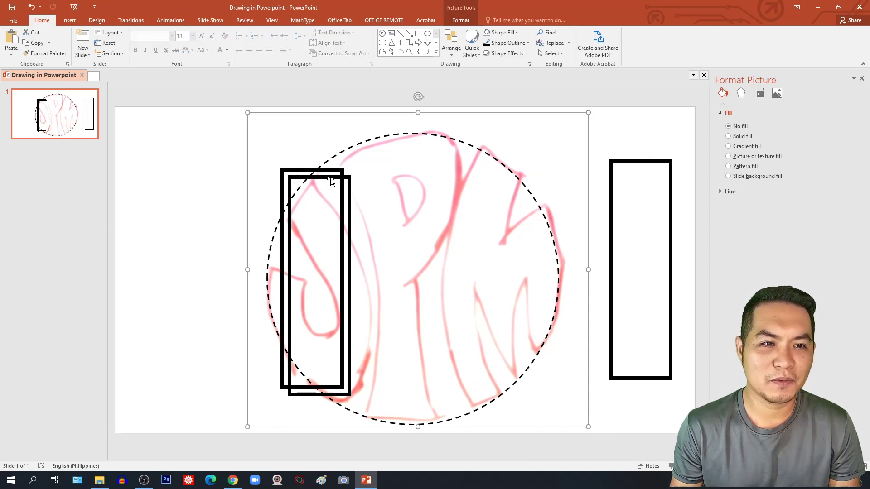
click(332, 178)
drag(329, 177, 187, 161)
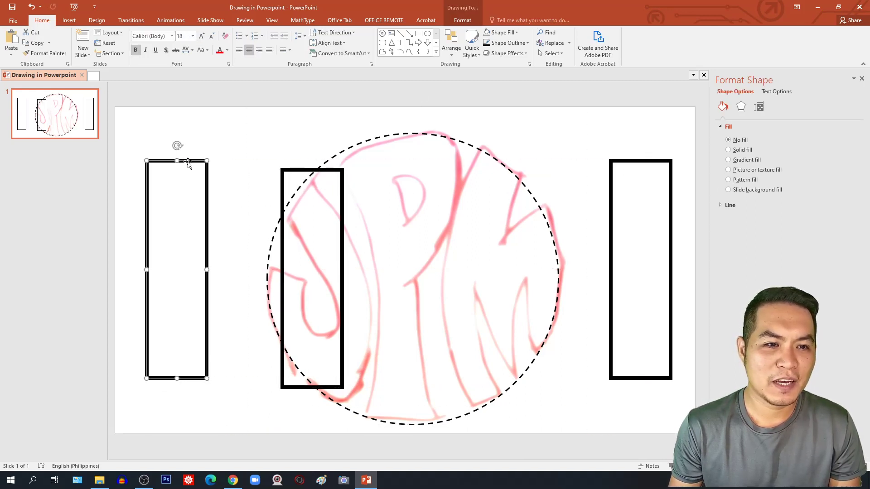
Reposition the rectangle over the sketched J and move its corner points onto the letter's top corners and hook end using Edit Points.
mouse_move(301, 170)
mouse_down()
mouse_move(315, 163)
mouse_move(340, 171)
mouse_move(325, 148)
mouse_move(317, 162)
mouse_move(330, 200)
mouse_move(313, 166)
mouse_move(297, 158)
mouse_up()
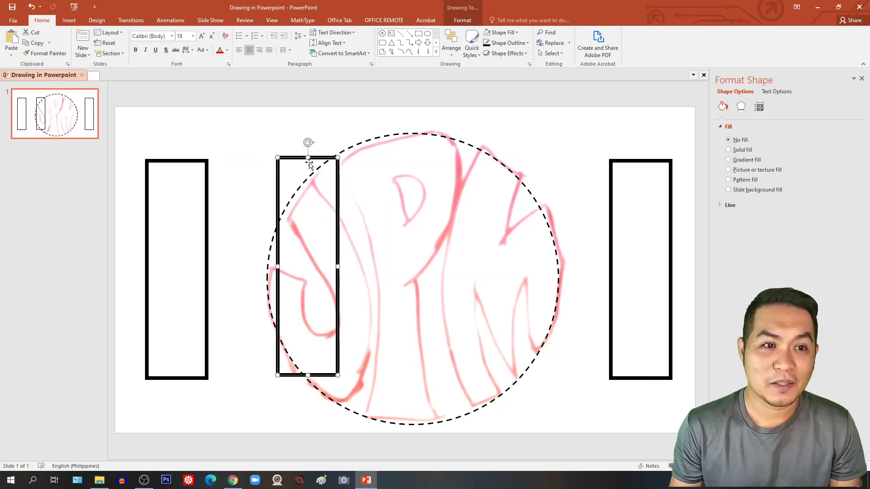
right_click(315, 158)
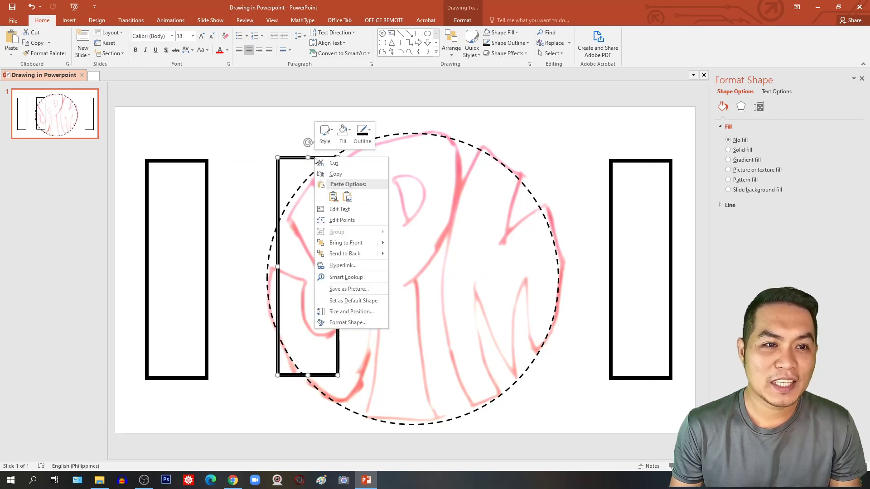
click(350, 222)
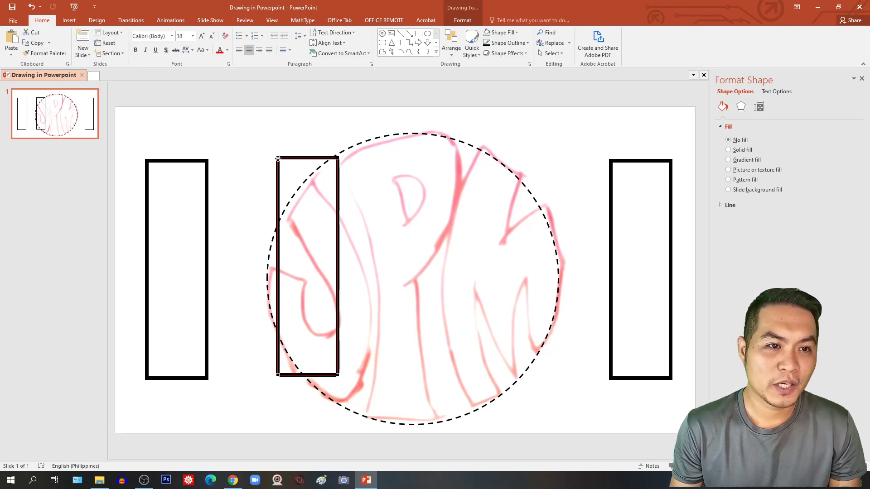
drag(278, 158, 284, 212)
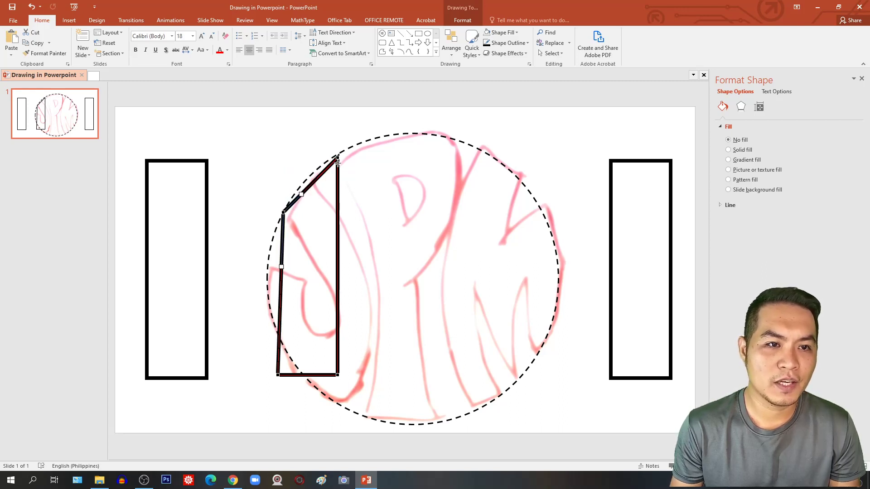
drag(338, 158, 310, 175)
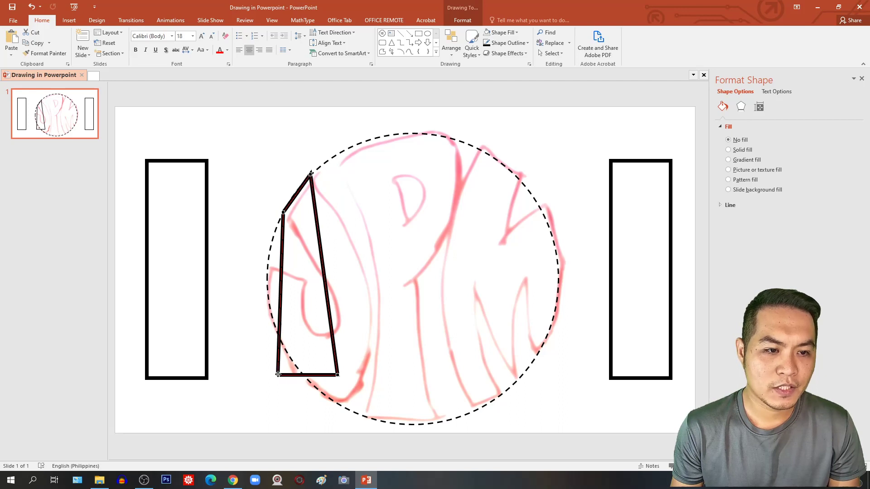
drag(278, 374, 267, 267)
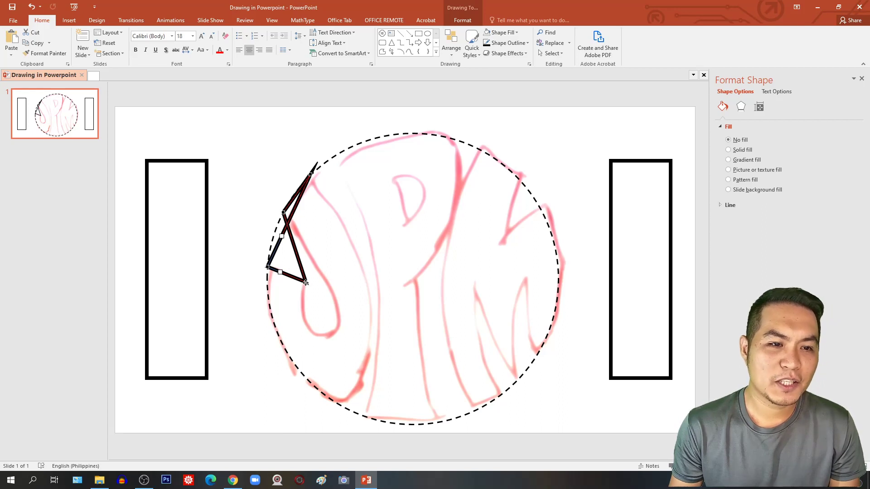
click(306, 283)
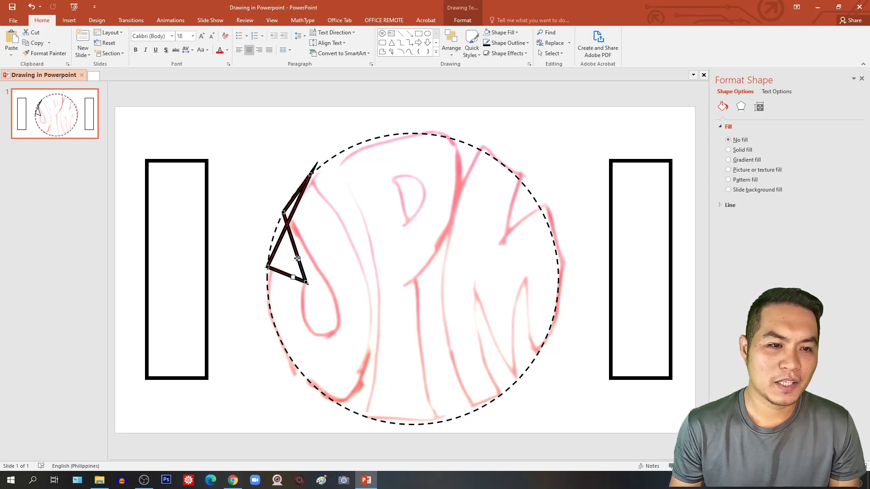
drag(298, 259, 375, 329)
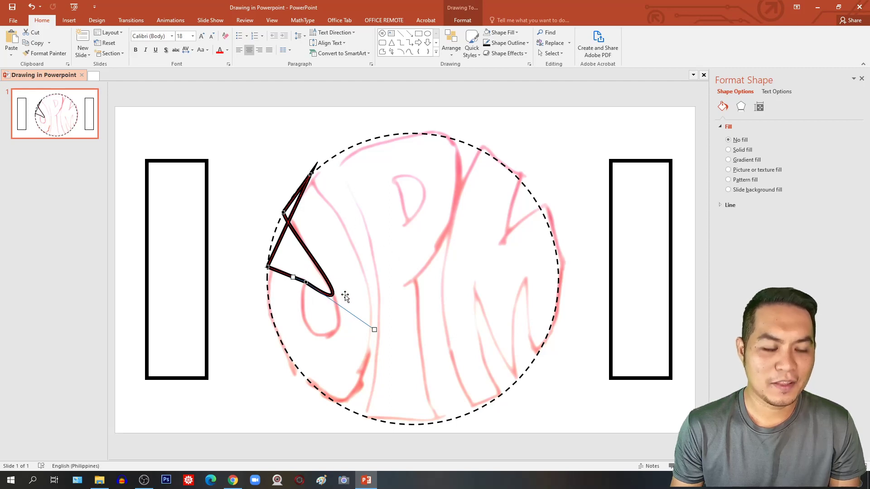
key(ctrl+z)
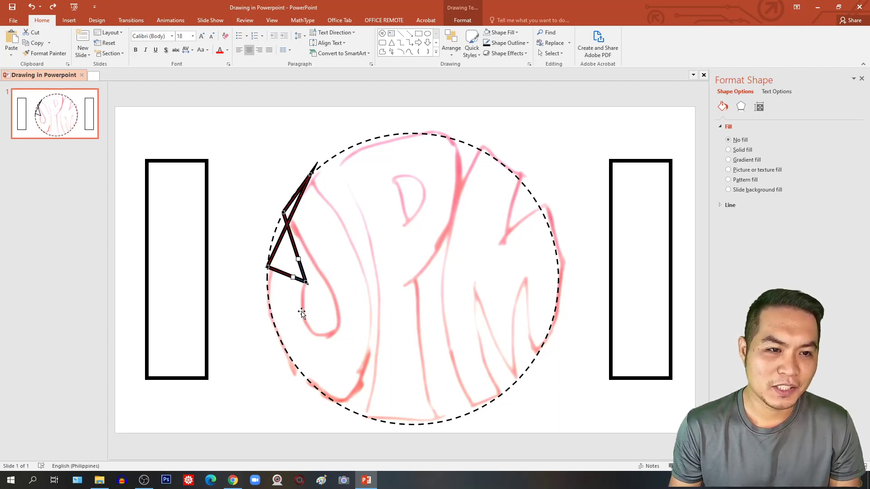
Add a point on the J's inner edge, move it to the base of the inner hook, and curve the segments on both sides.
right_click(293, 245)
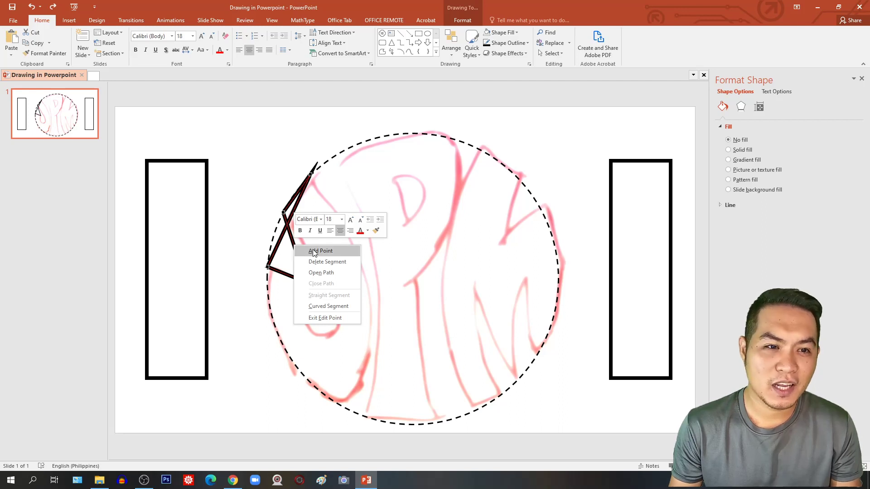
click(314, 252)
drag(291, 245, 334, 330)
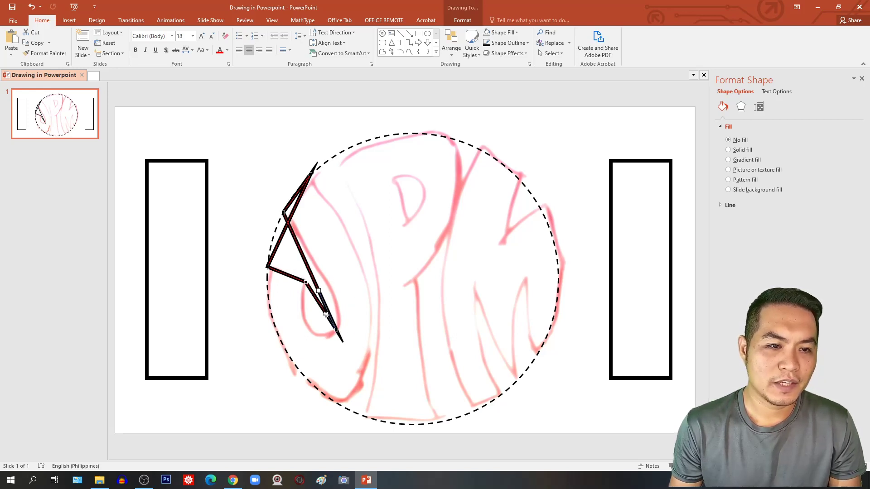
drag(326, 314, 295, 326)
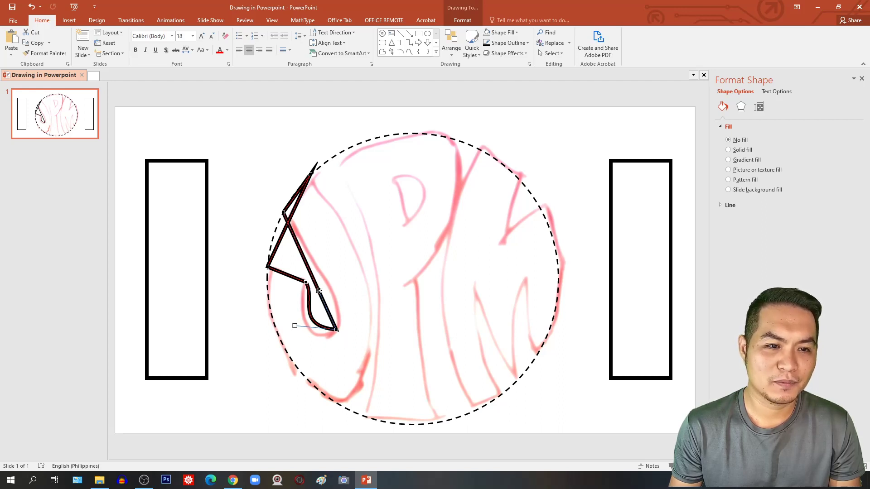
drag(318, 290, 340, 277)
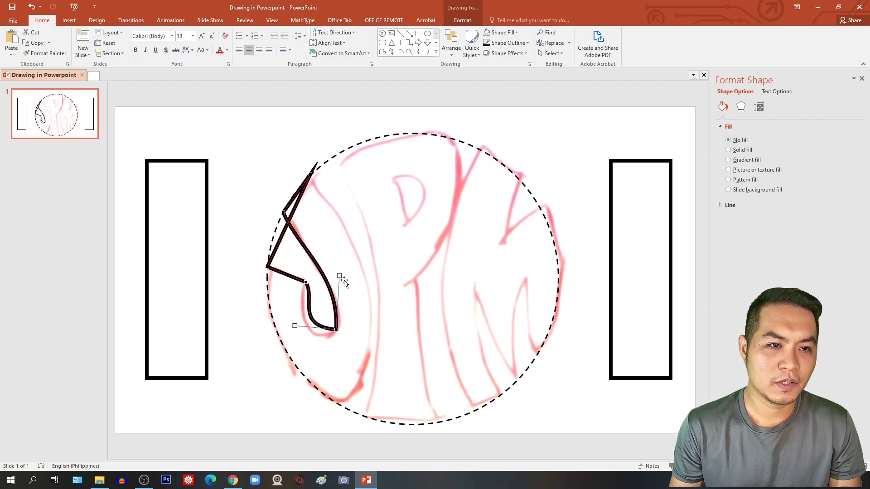
Refine the curves of the J's inner edge and hook so they follow the sketch more closely.
click(288, 220)
drag(301, 251, 303, 250)
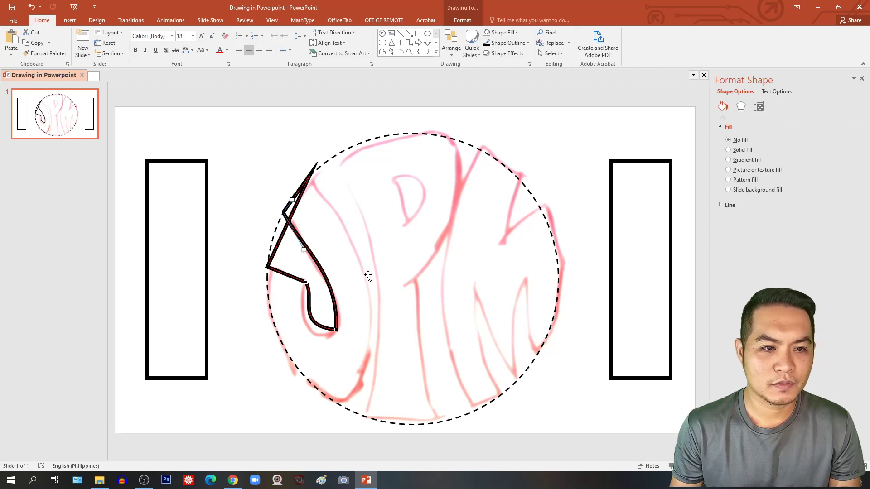
click(307, 282)
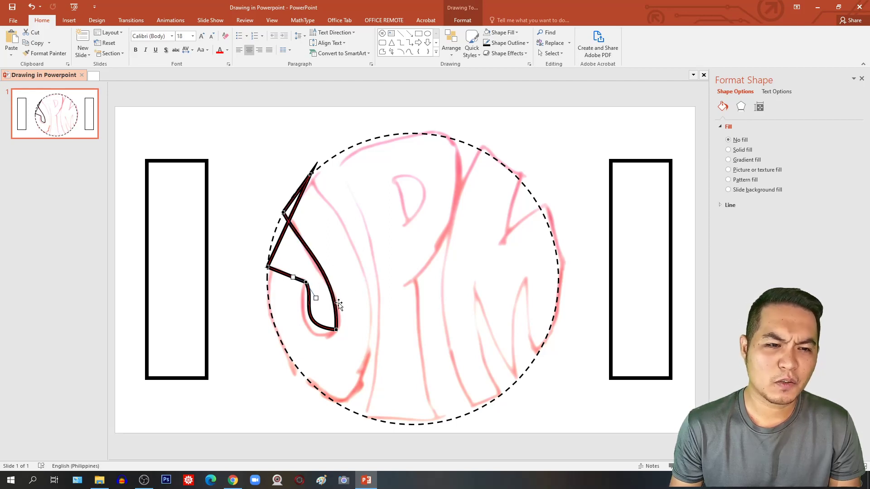
drag(316, 299, 309, 342)
click(335, 330)
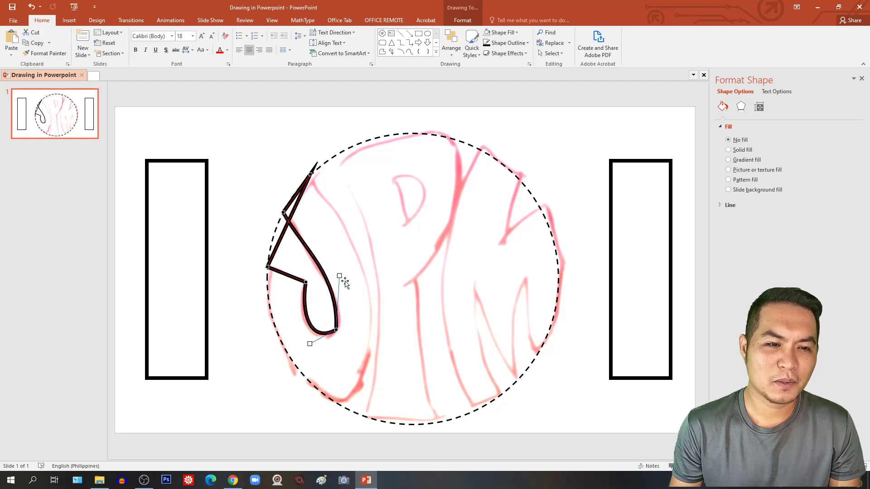
drag(339, 277, 346, 294)
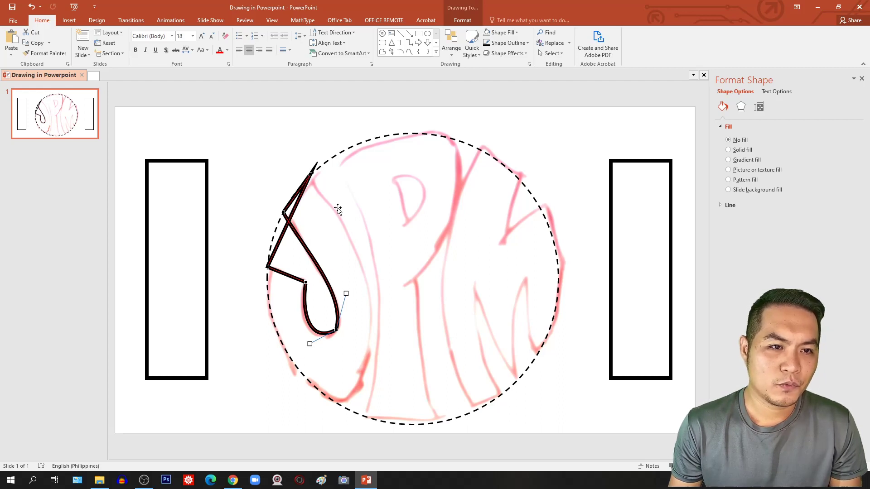
Add a point to the J's outer edge, place it on the letter's right side, and curve the bottom segment along the dashed circle.
right_click(291, 214)
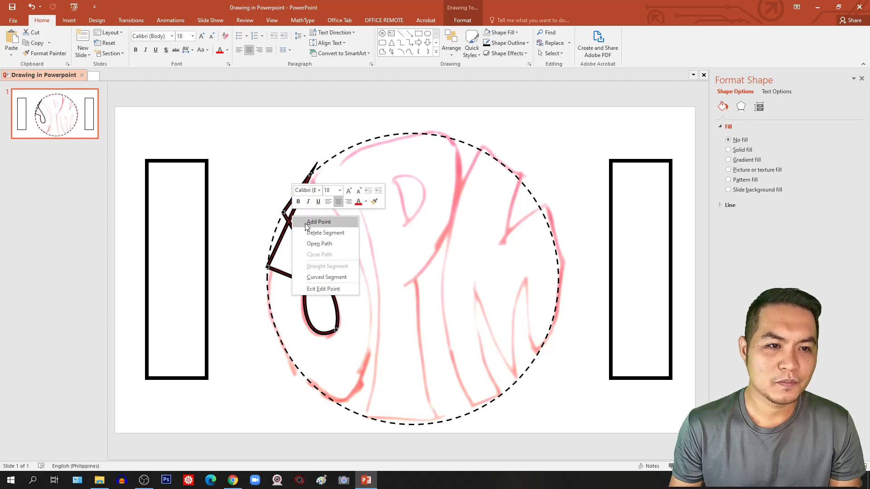
click(327, 222)
drag(291, 214, 371, 314)
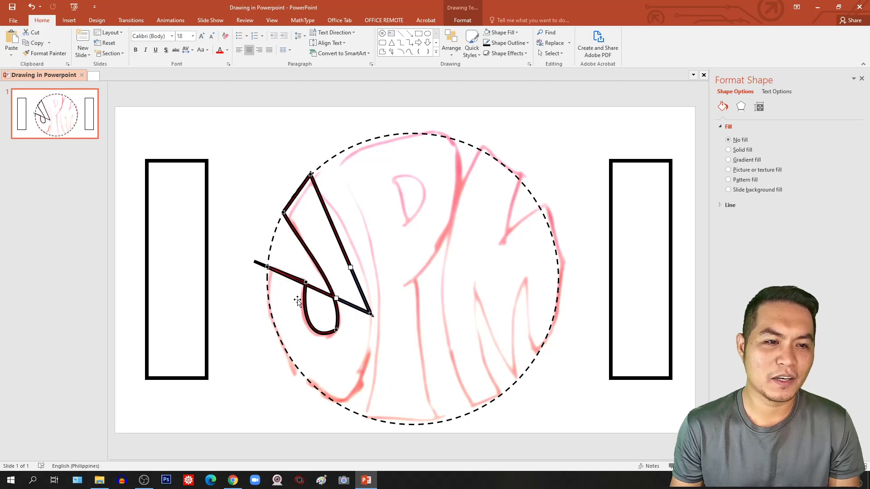
click(269, 269)
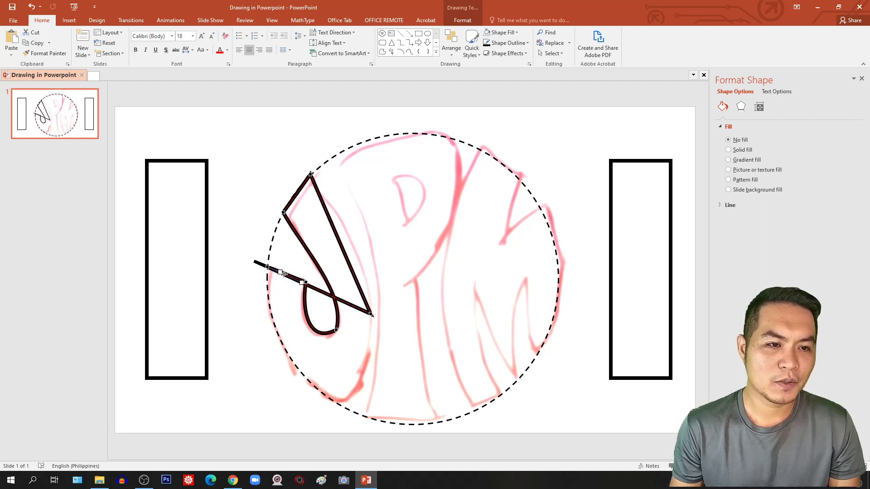
drag(281, 273, 267, 345)
click(370, 314)
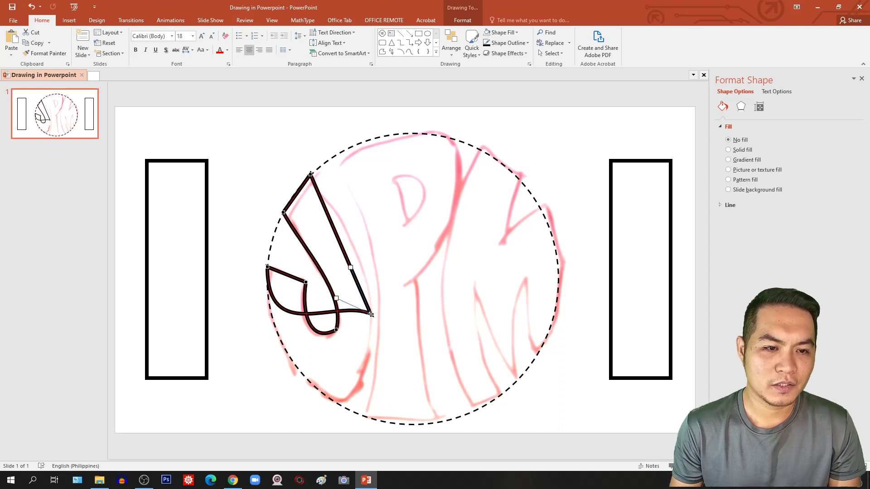
drag(336, 298, 362, 487)
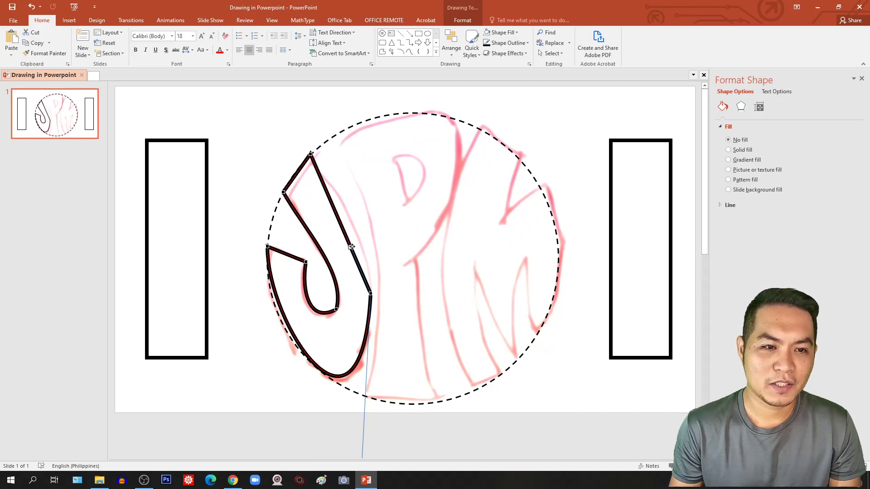
Bend the J's right outer edge along the sketch, bring its lower-left curve closer to the dashed circle, and finish editing points.
drag(351, 247, 370, 232)
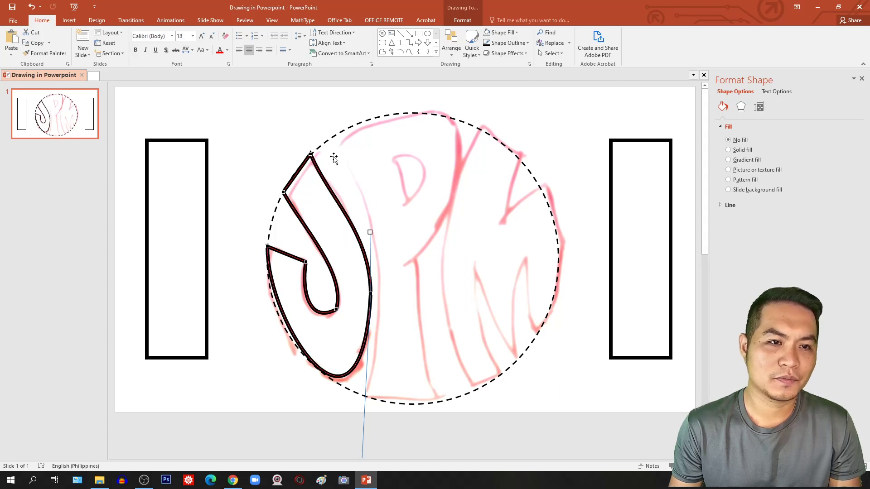
click(310, 154)
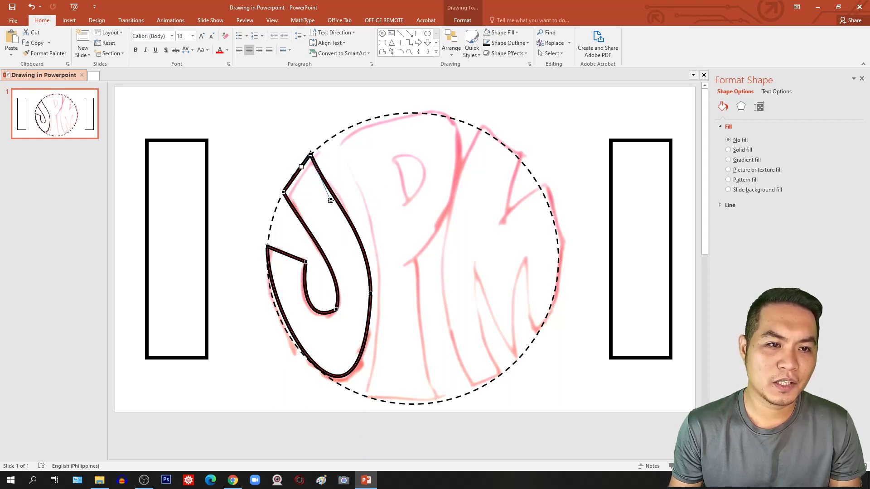
drag(330, 201, 347, 193)
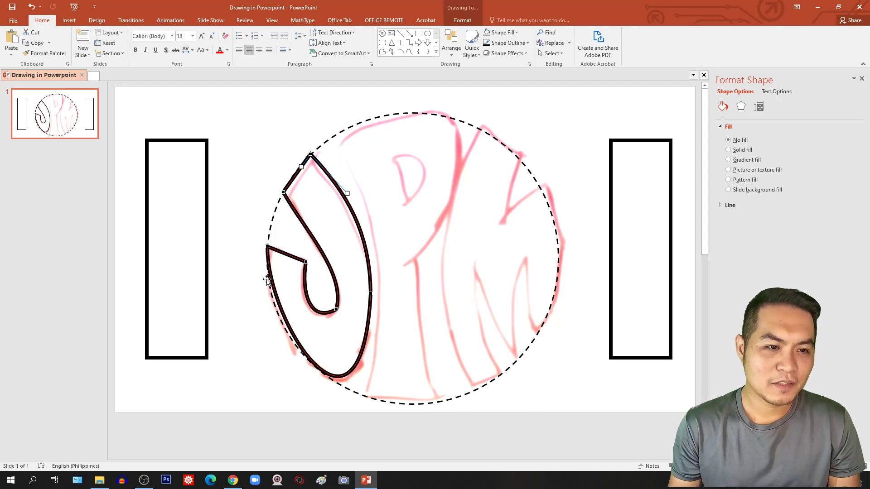
click(268, 245)
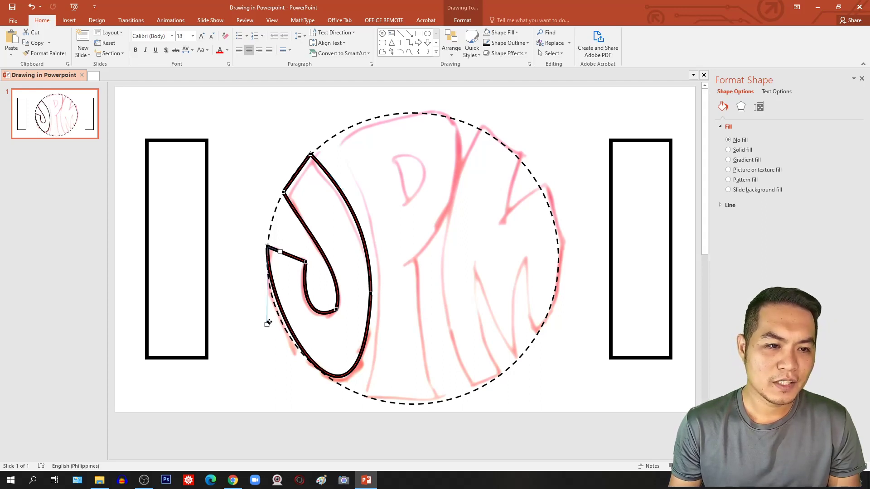
drag(267, 325, 259, 328)
click(233, 220)
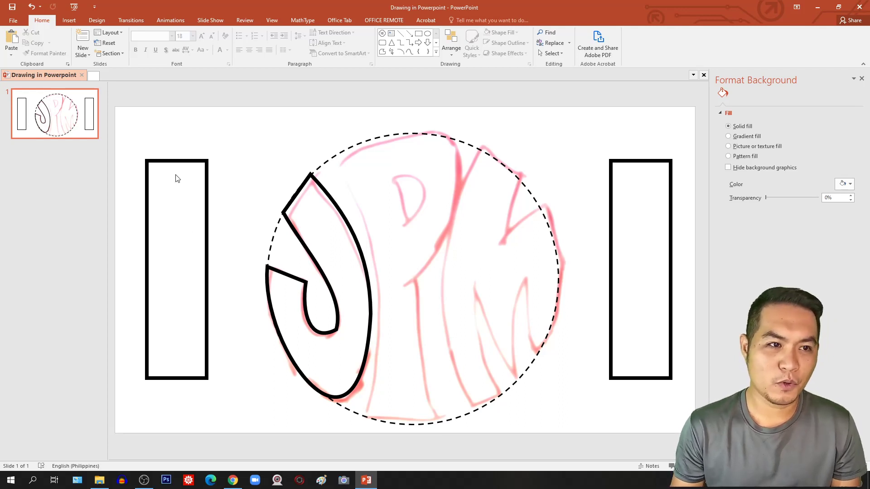
Move the left rectangle copy over the sketched P and reposition its four corner points to outline the letter's stem using Edit Points.
drag(175, 161, 410, 162)
right_click(410, 162)
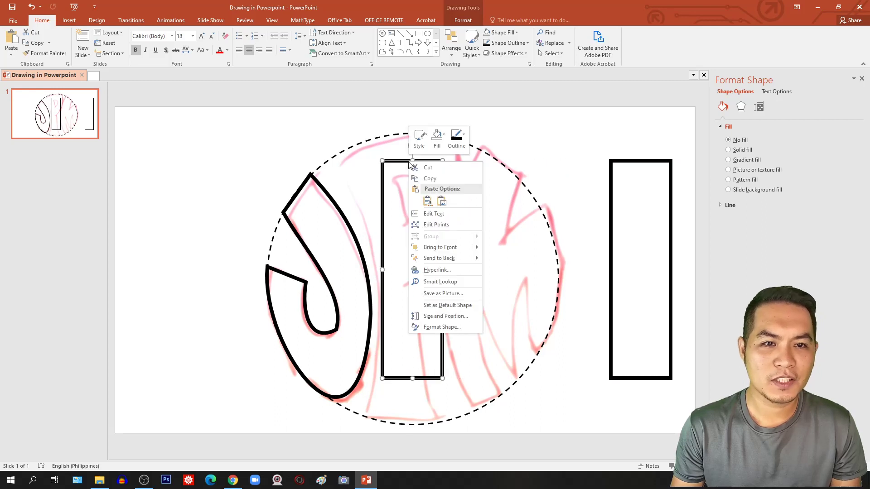
click(436, 225)
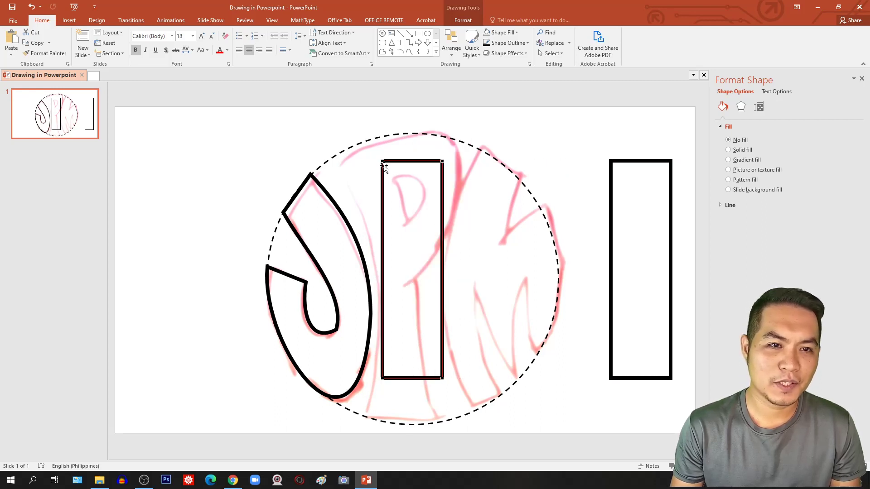
drag(383, 161, 335, 157)
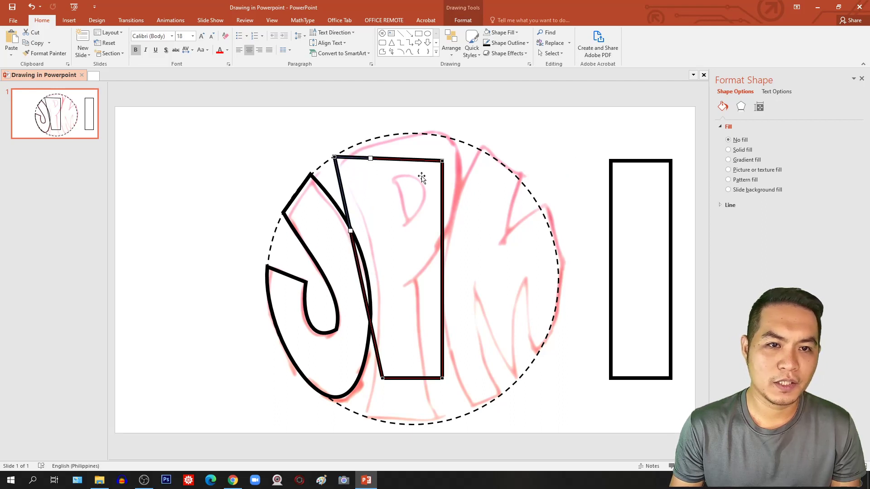
drag(382, 377, 365, 417)
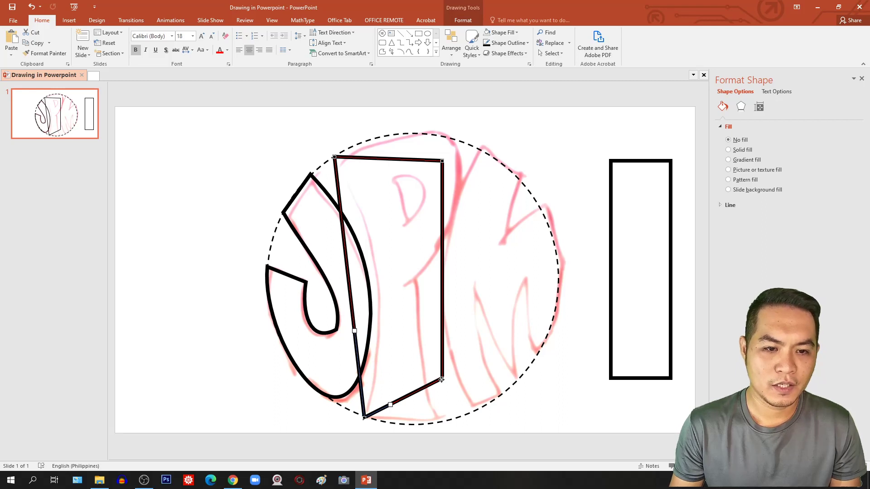
drag(443, 378, 441, 422)
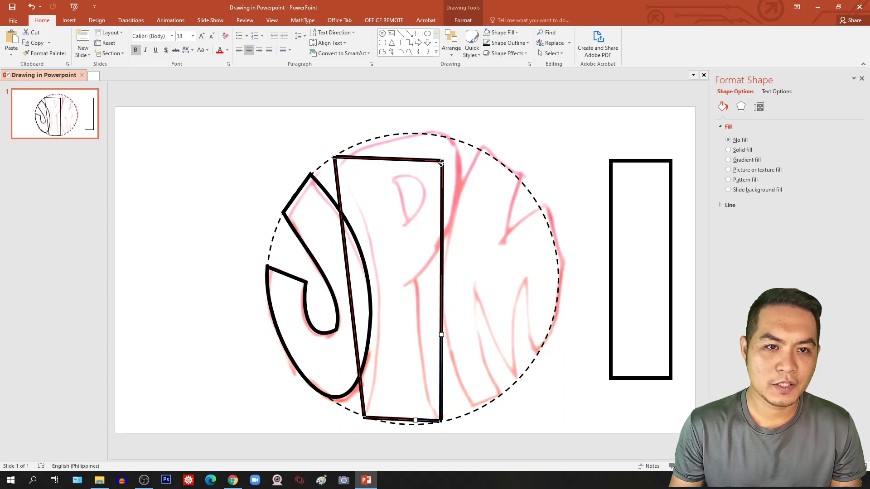
drag(441, 162, 419, 281)
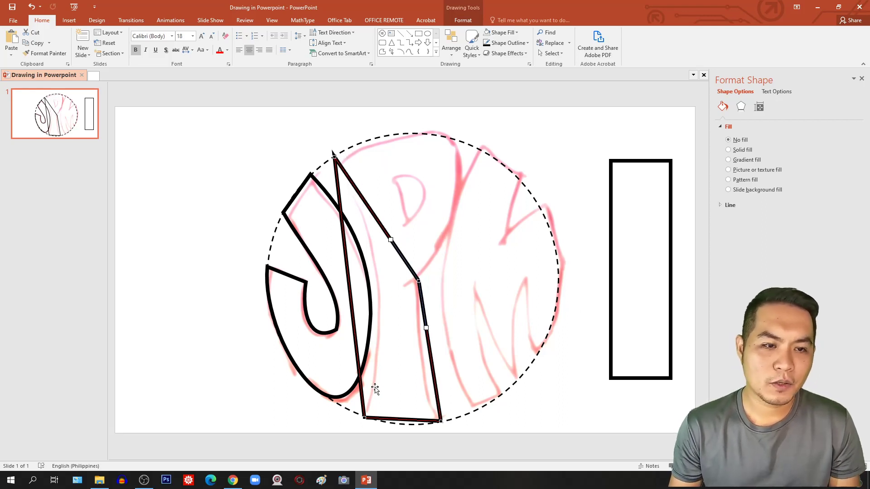
Bend the left and right edges of the P's stem so they follow the curved lines of the sketch.
click(334, 157)
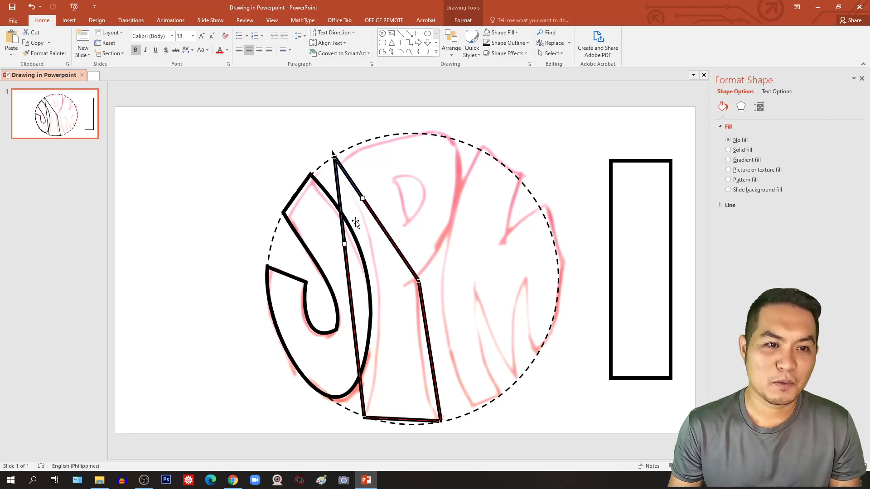
drag(344, 245, 386, 242)
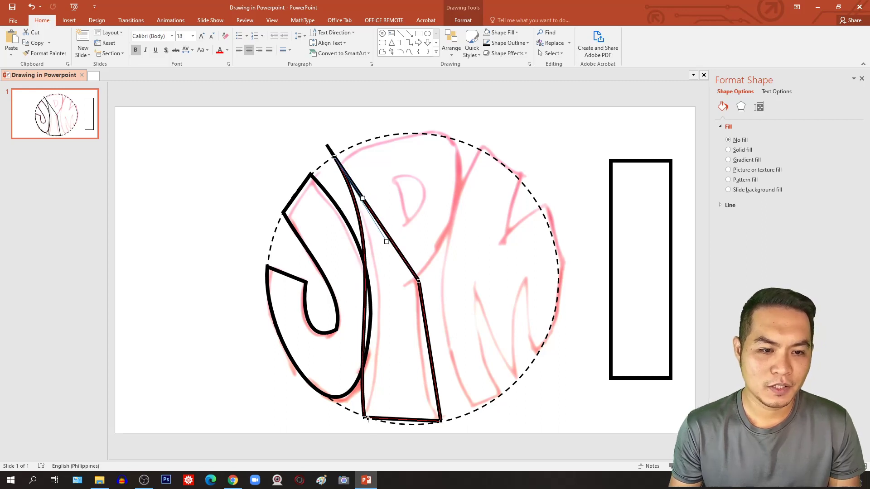
click(364, 416)
drag(354, 331, 383, 331)
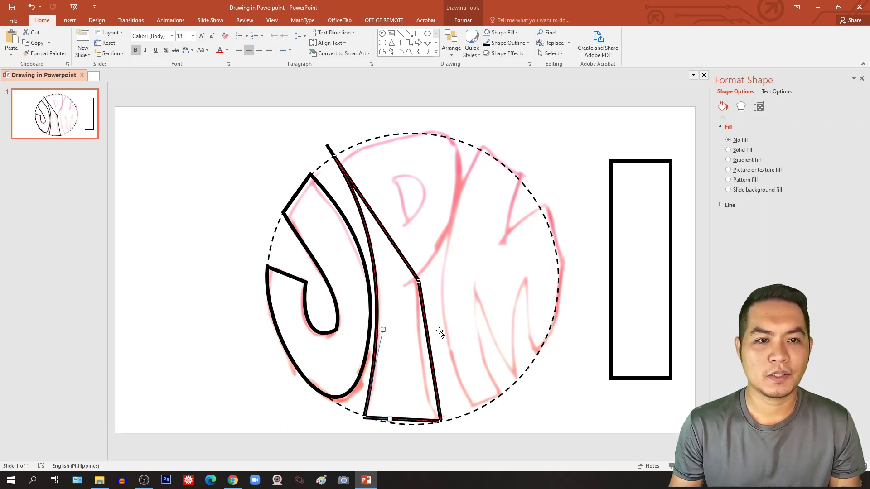
click(439, 420)
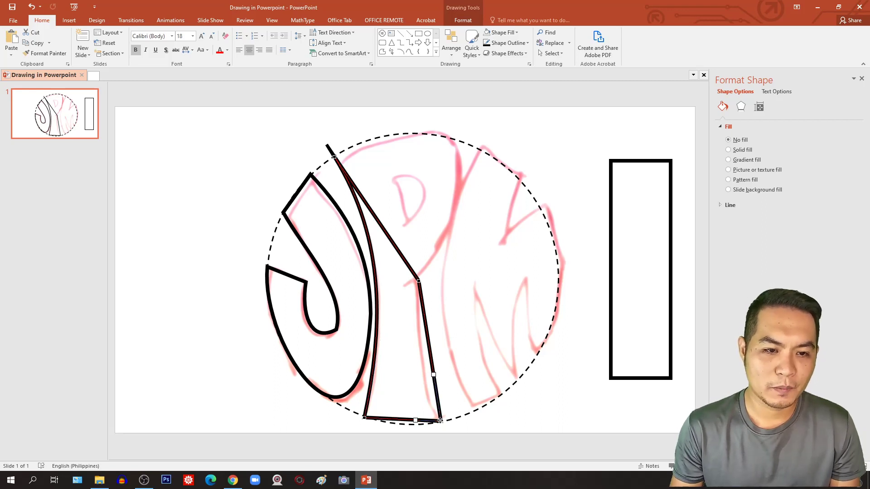
drag(433, 375, 417, 374)
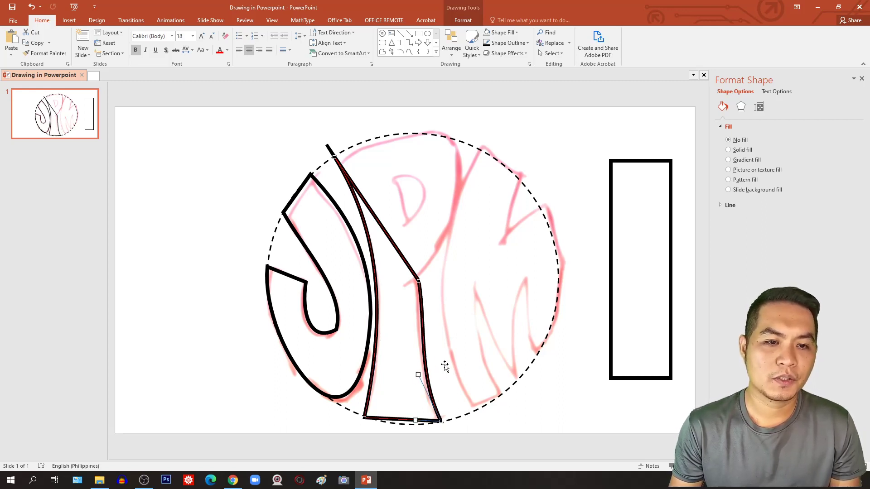
click(419, 282)
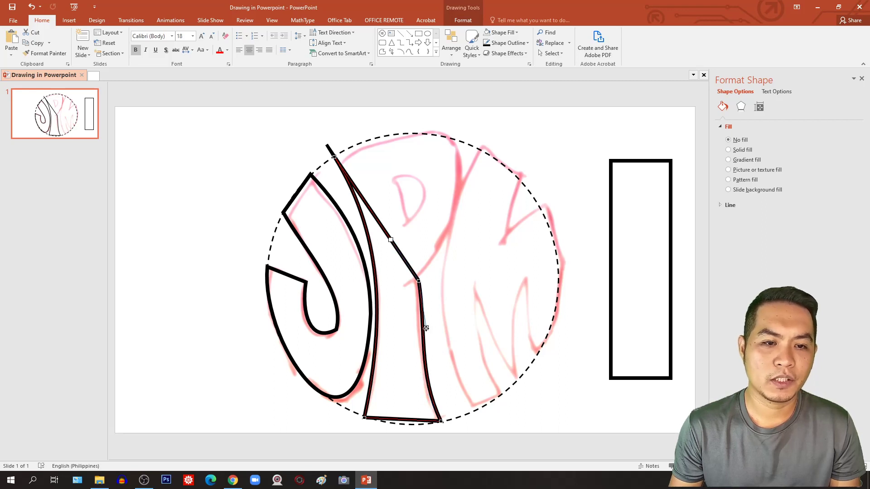
drag(426, 327, 414, 332)
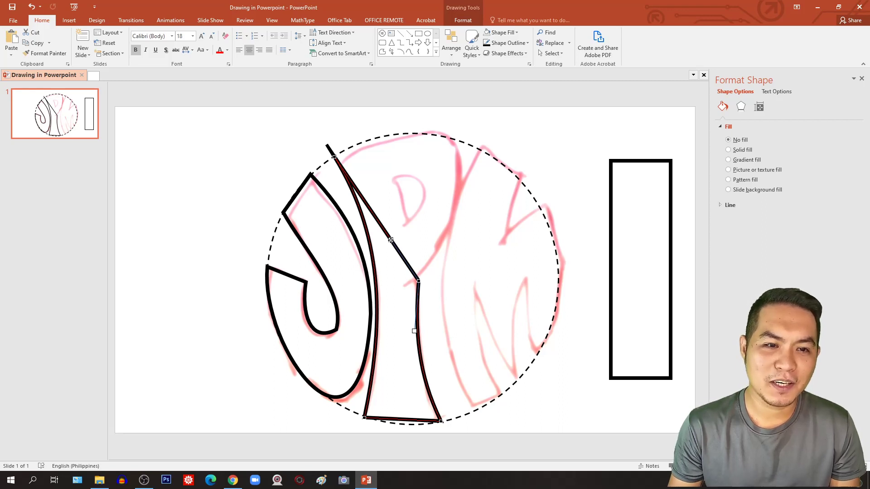
Curve the P's upper segment into a rounded bowl along the dashed circle, shift the bowl-stem junction slightly left, and finish editing points.
drag(390, 240, 525, 76)
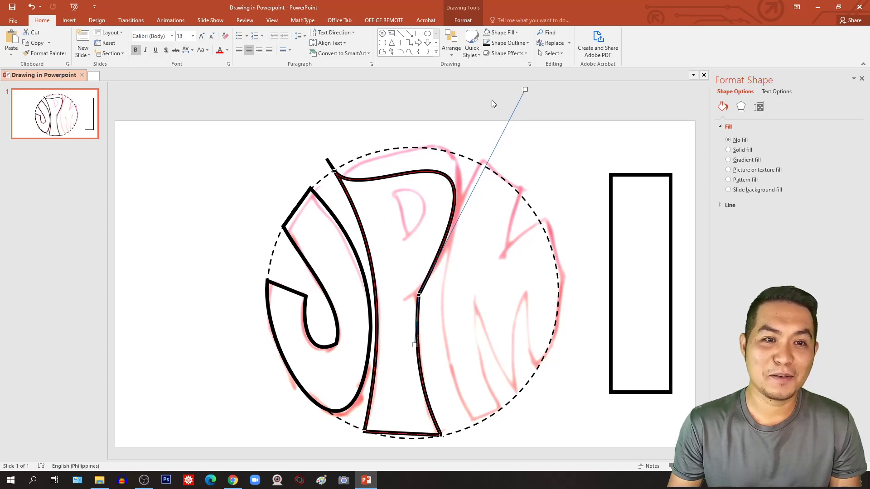
click(333, 170)
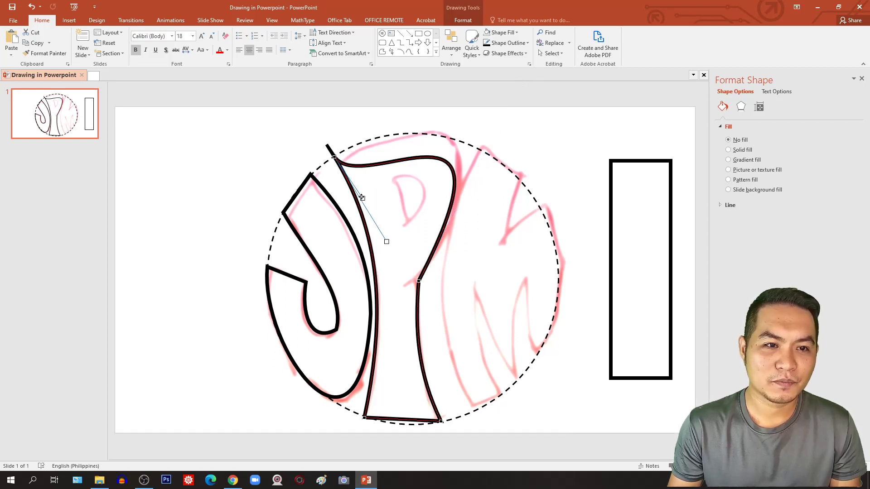
drag(362, 197, 374, 139)
click(419, 280)
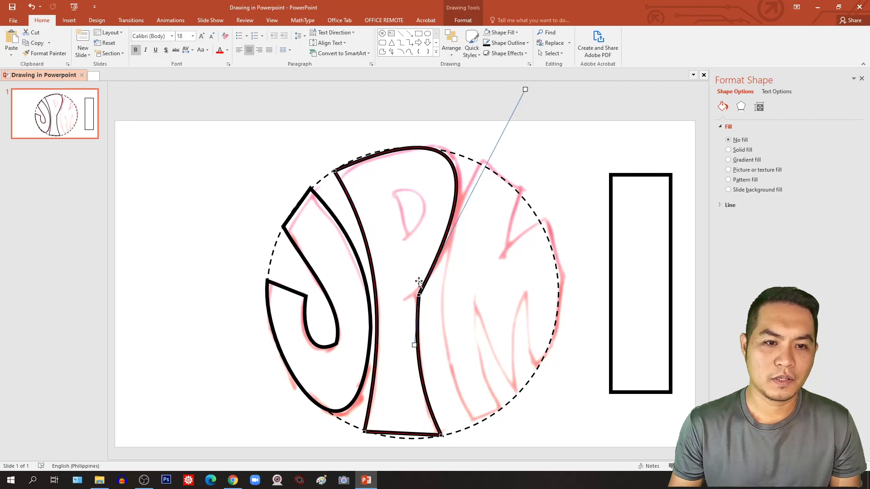
drag(417, 295, 417, 285)
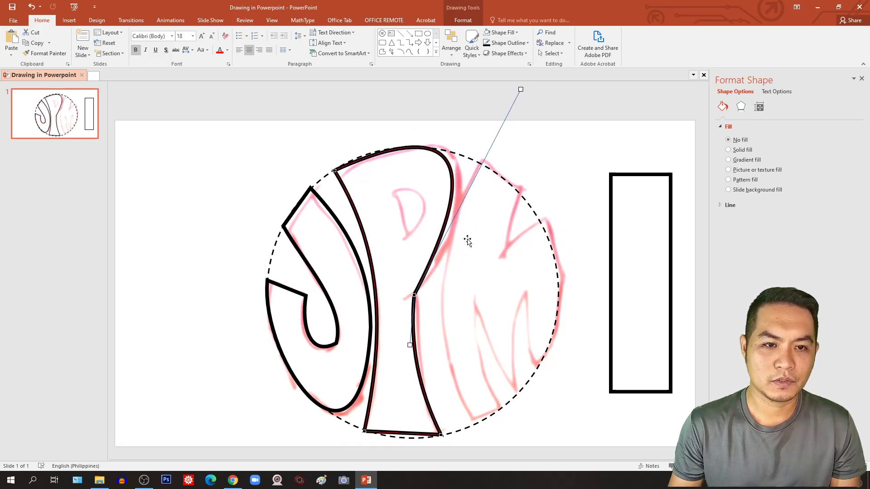
mouse_move(521, 89)
mouse_down()
mouse_move(504, 104)
mouse_move(537, 85)
mouse_up()
click(567, 155)
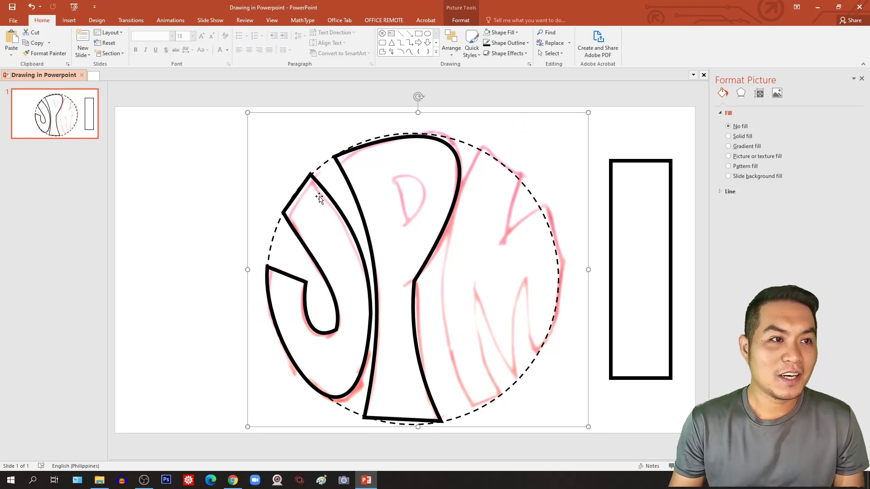
Draw an isosceles triangle about 3.2 cm high and 2.2 cm wide over the sketched opening inside the P's bowl.
click(70, 23)
click(155, 50)
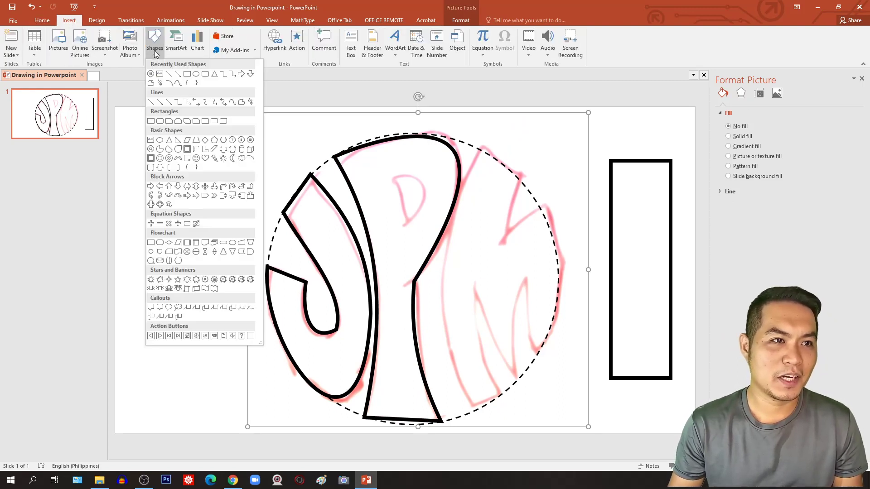
click(214, 75)
drag(388, 169, 424, 221)
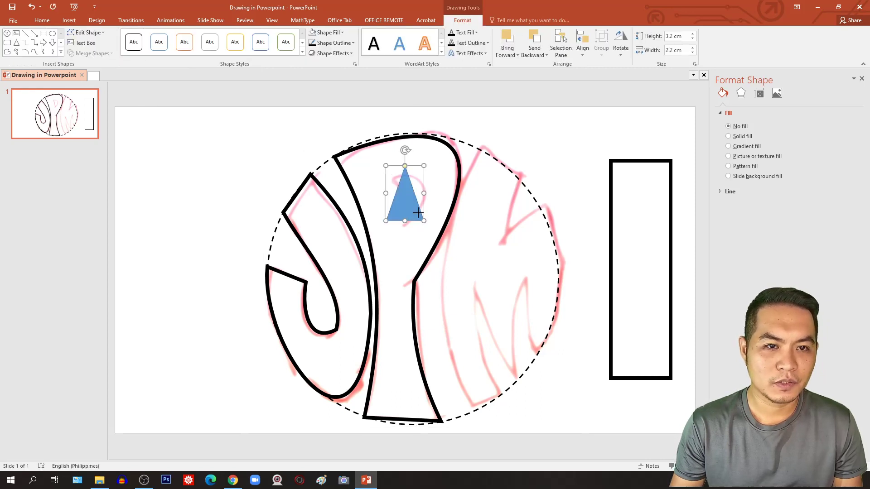
Remove the triangle's fill and give it a thick black outline matching the letters.
click(313, 34)
click(313, 43)
click(352, 43)
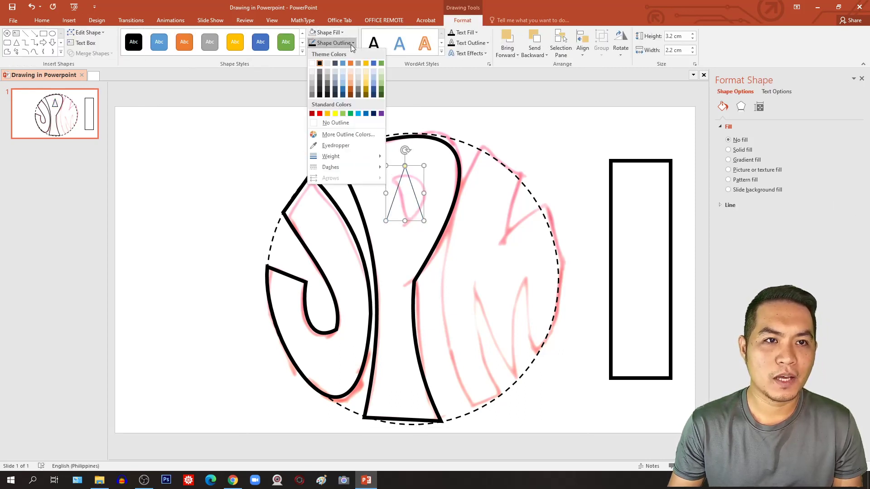
mouse_move(361, 157)
click(433, 227)
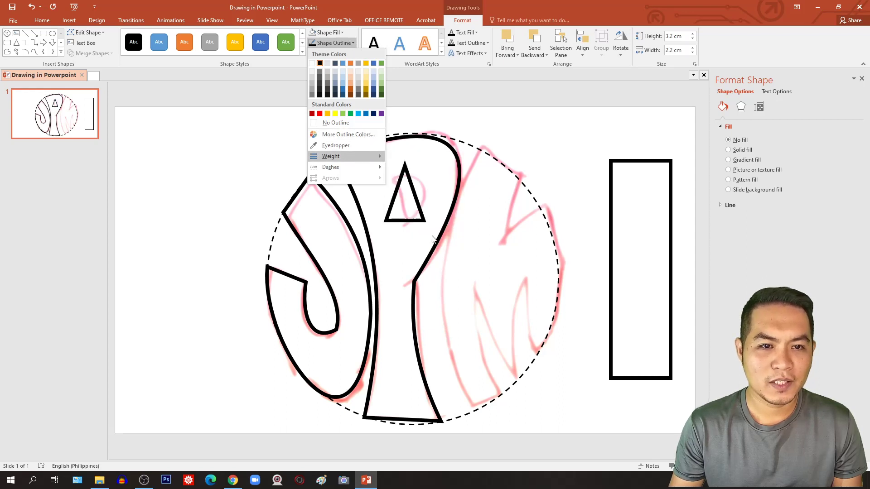
Reposition the triangle's three corners with Edit Points to match the sketched opening in the P.
right_click(408, 176)
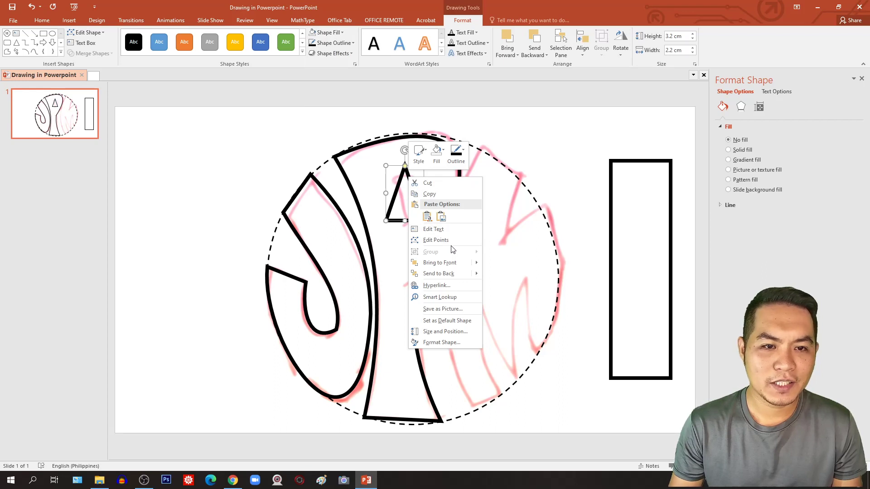
click(452, 241)
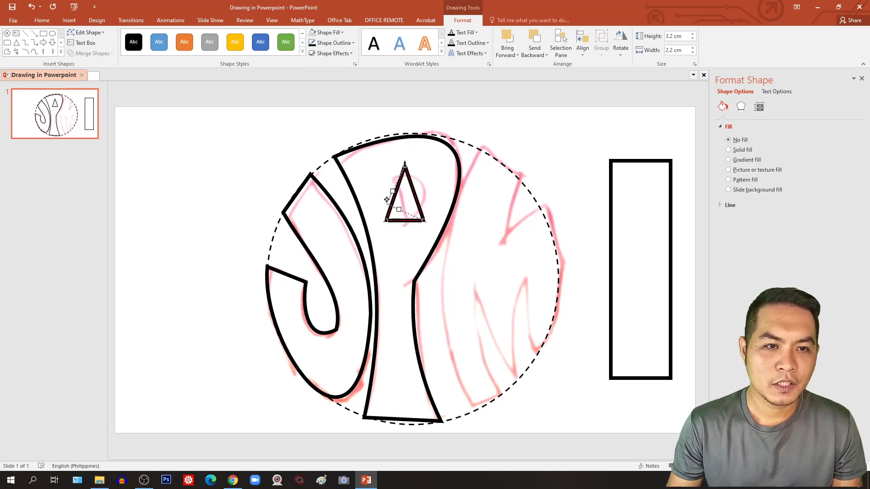
click(393, 180)
drag(385, 221, 408, 220)
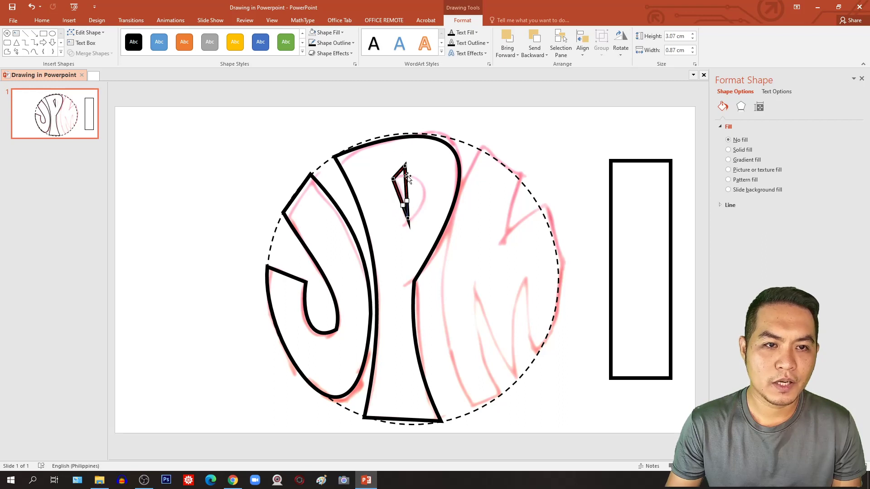
drag(405, 167, 424, 186)
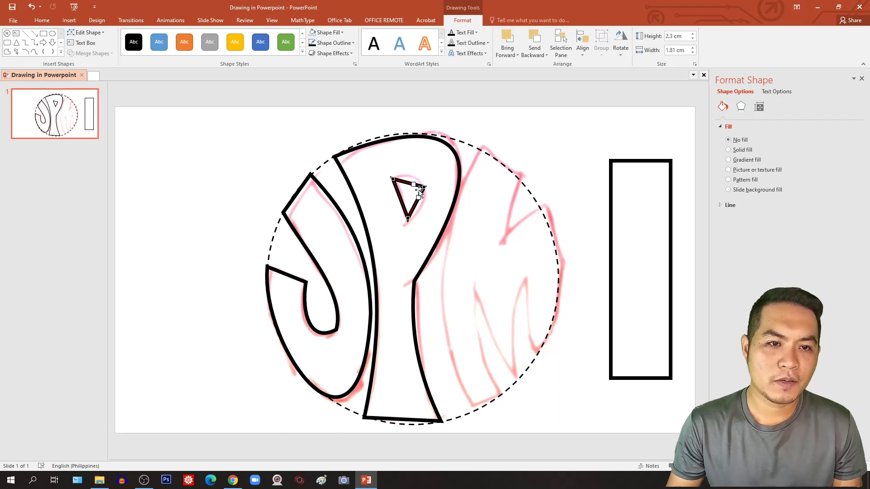
Bend the upper and right edges of the P's opening outward into a rounded D shape.
drag(415, 184, 406, 169)
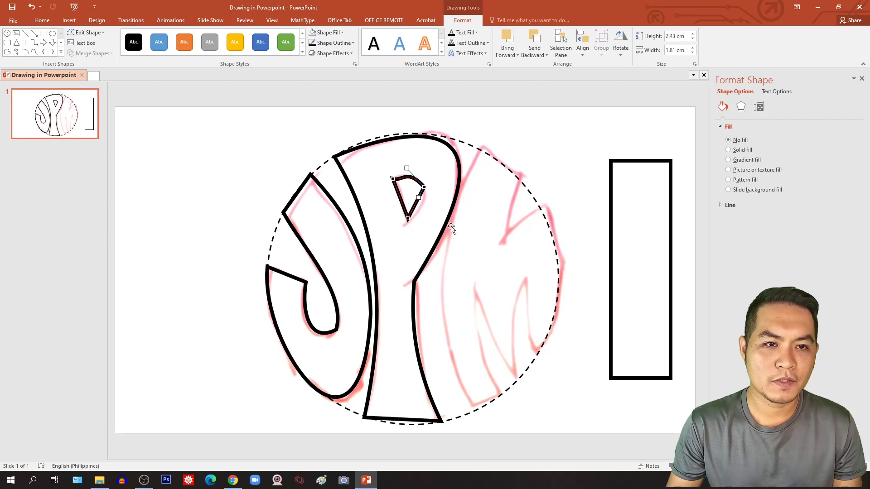
click(419, 197)
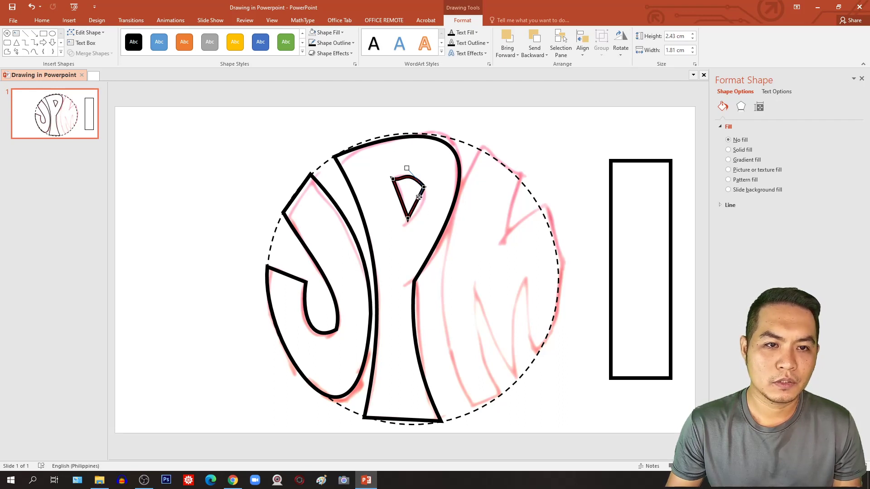
drag(419, 197, 427, 206)
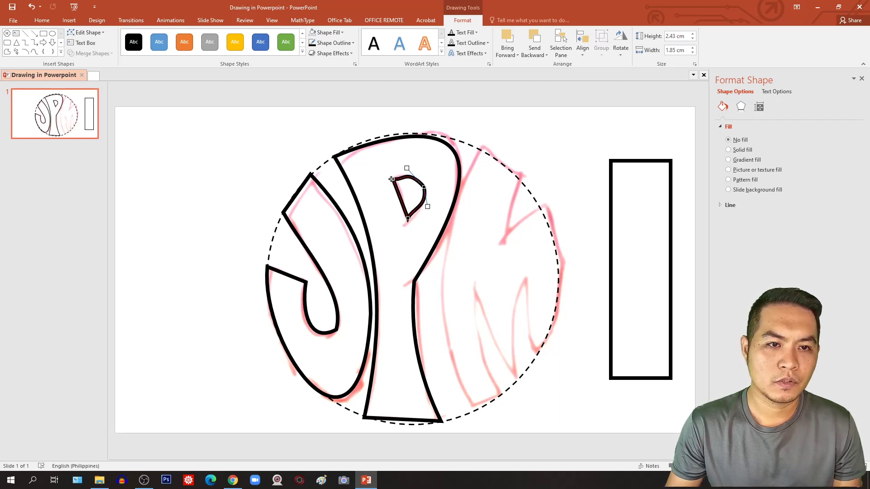
Fine-tune the curves of the P's opening at all three corner points to fit the sketch, and finish editing points.
click(394, 179)
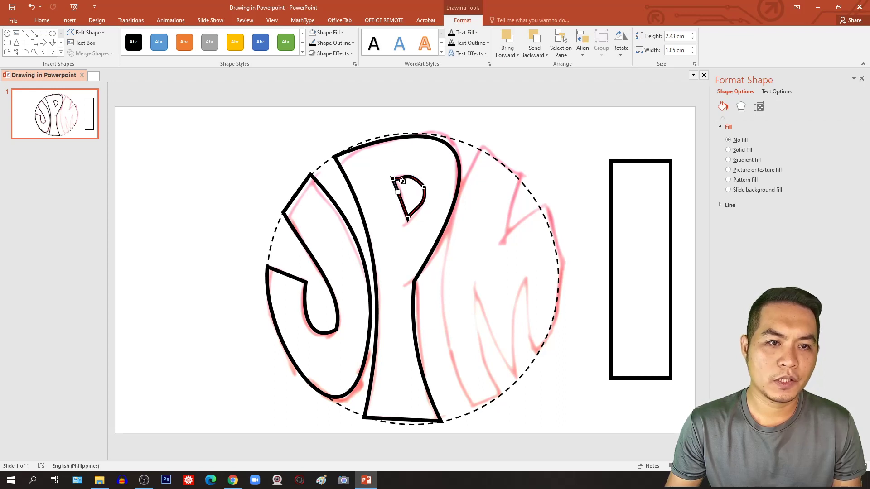
drag(405, 175, 405, 174)
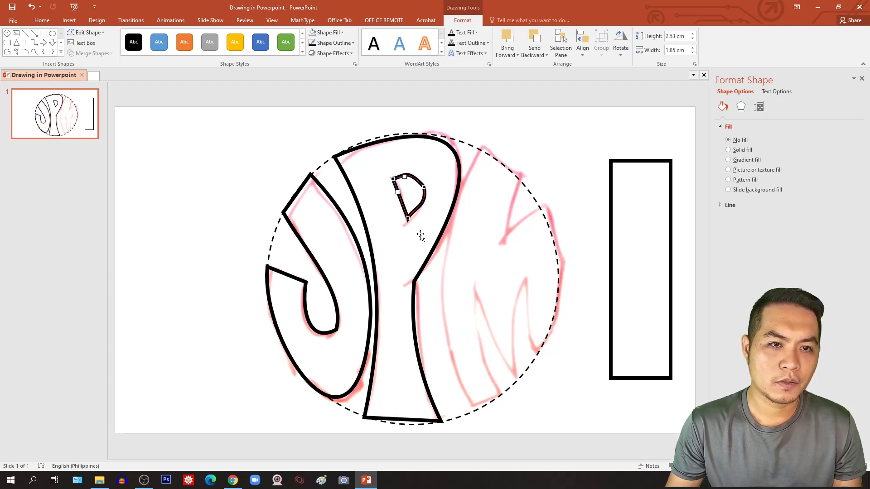
click(407, 218)
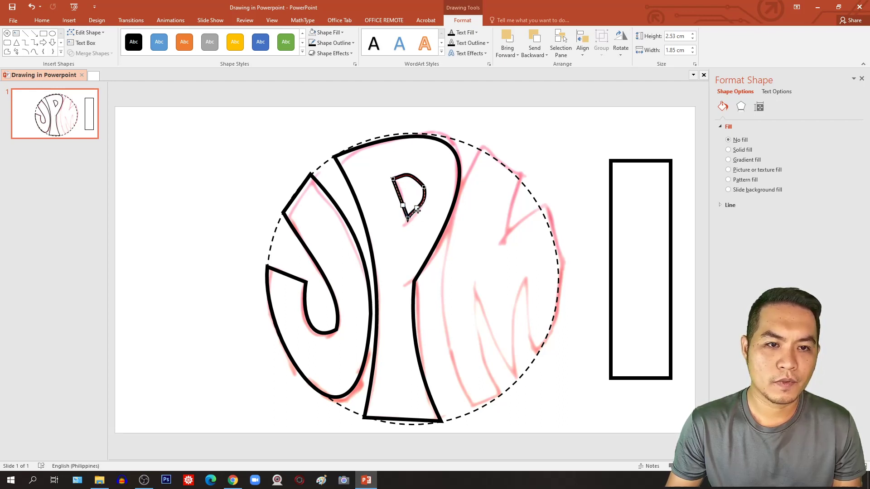
drag(419, 211, 421, 210)
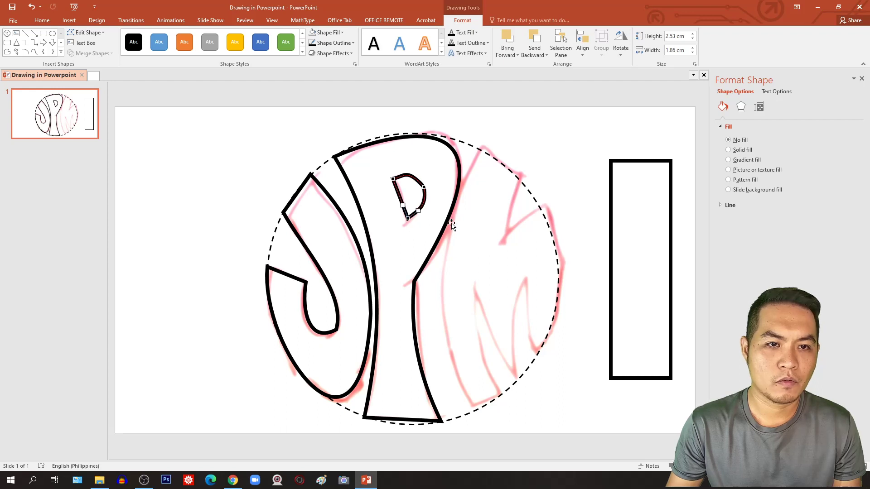
click(423, 186)
drag(407, 168, 412, 168)
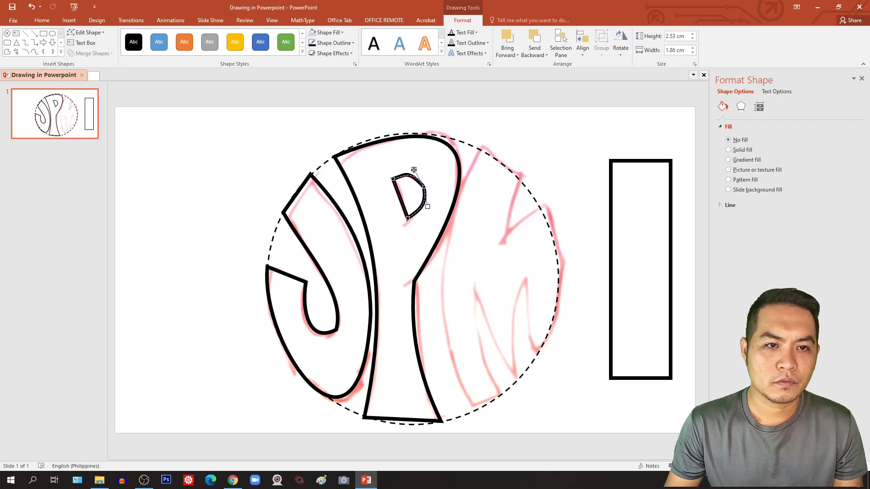
click(579, 229)
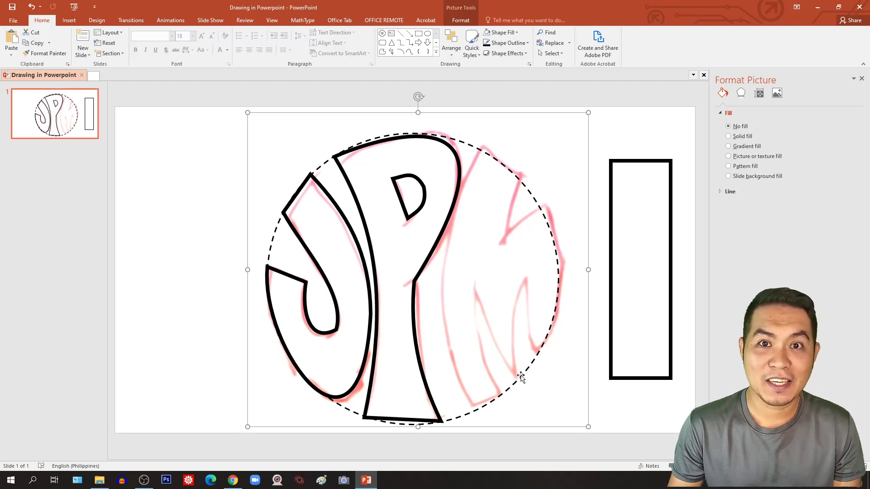
Delete the spare rectangle beside the circle and draw a decagon about 11.8 cm high and 12.33 cm wide over the sketched M.
click(612, 257)
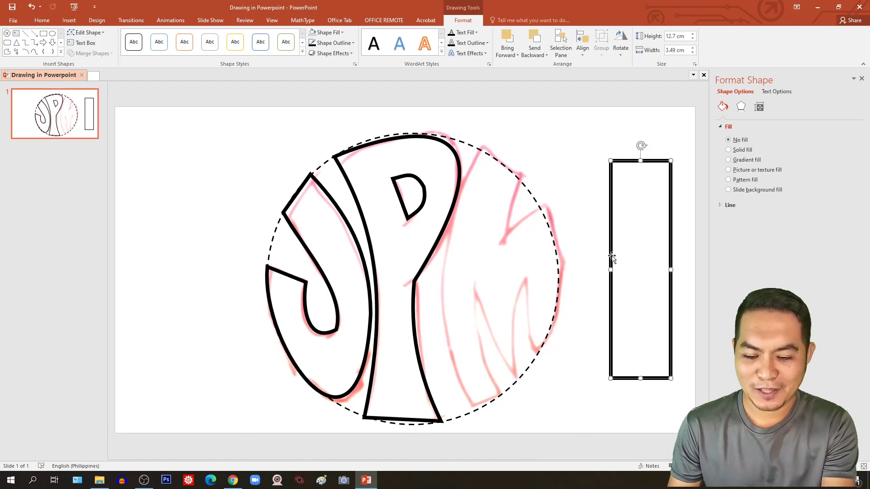
key(Delete)
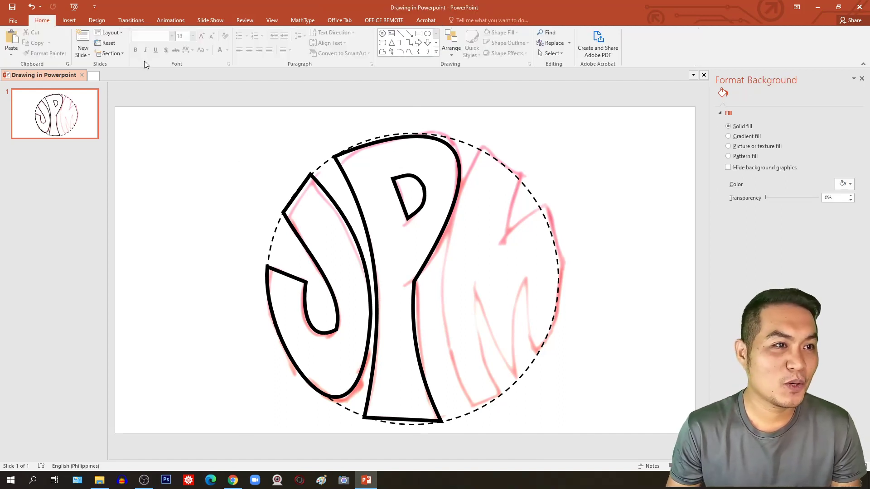
click(70, 20)
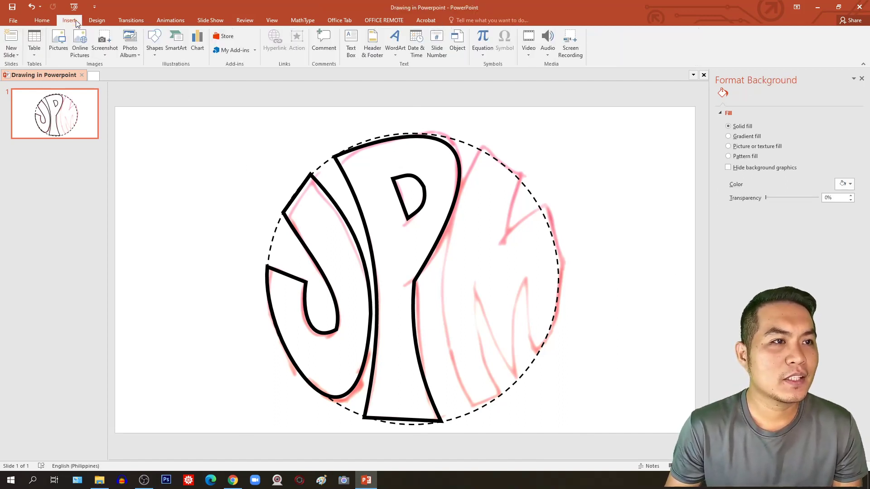
click(154, 43)
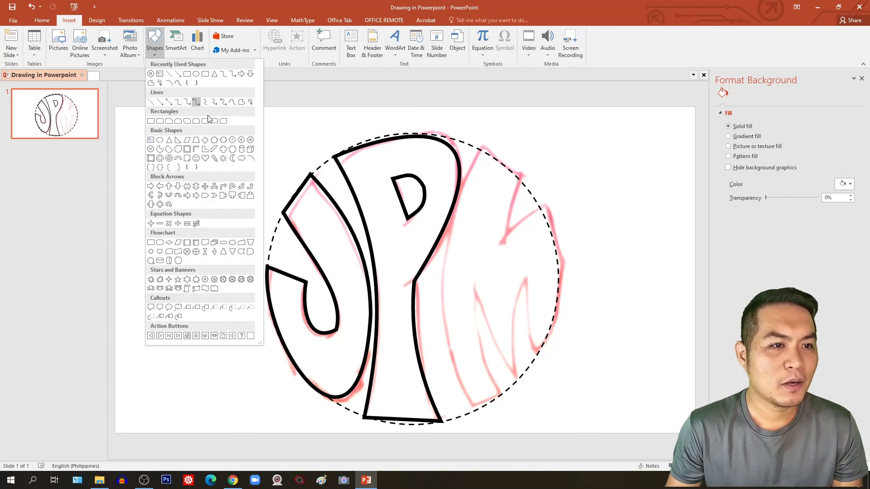
key(Escape)
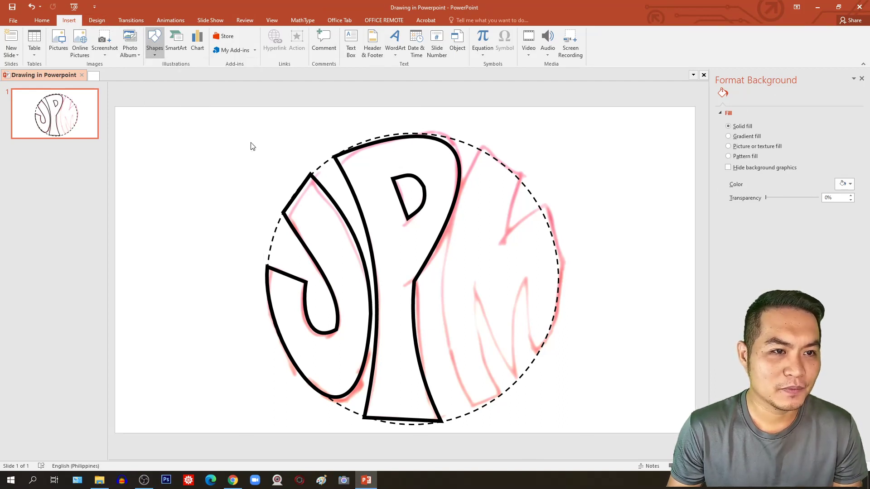
mouse_move(450, 170)
mouse_down()
mouse_move(502, 361)
mouse_move(606, 381)
mouse_move(661, 373)
mouse_up()
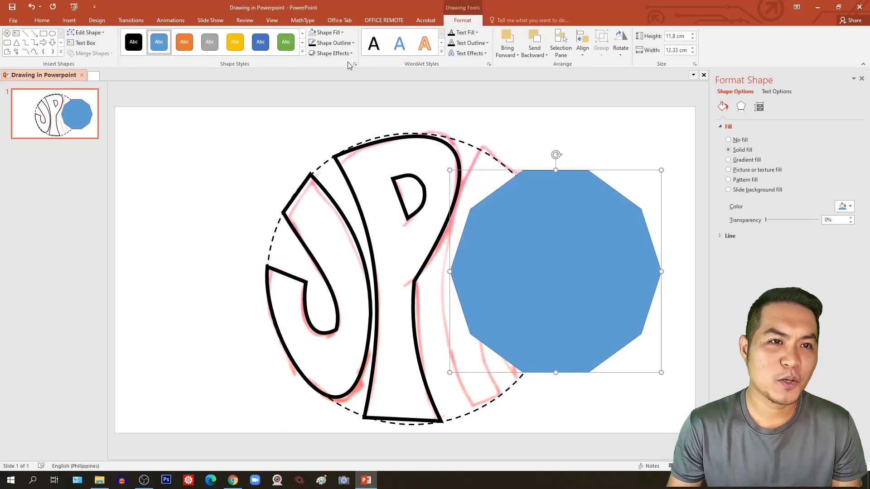
Remove the decagon's fill and give it a black outline 6 pt thick.
click(313, 34)
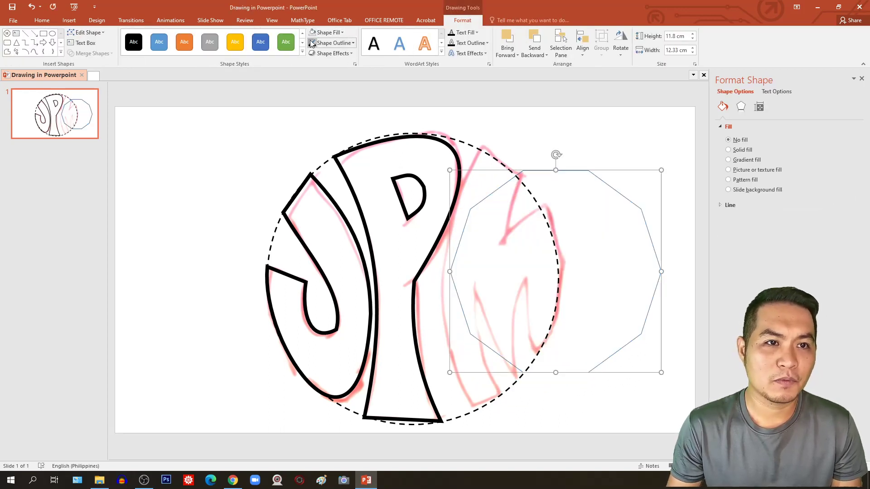
click(312, 43)
click(328, 45)
mouse_move(371, 156)
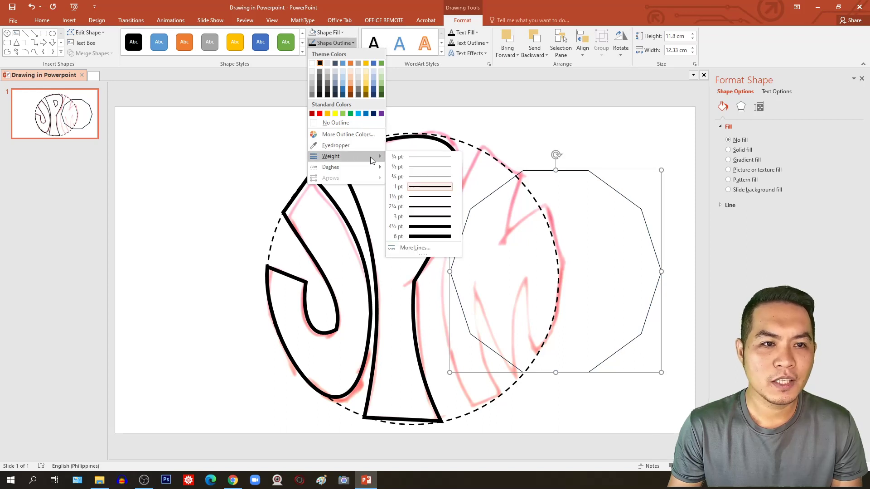
click(416, 236)
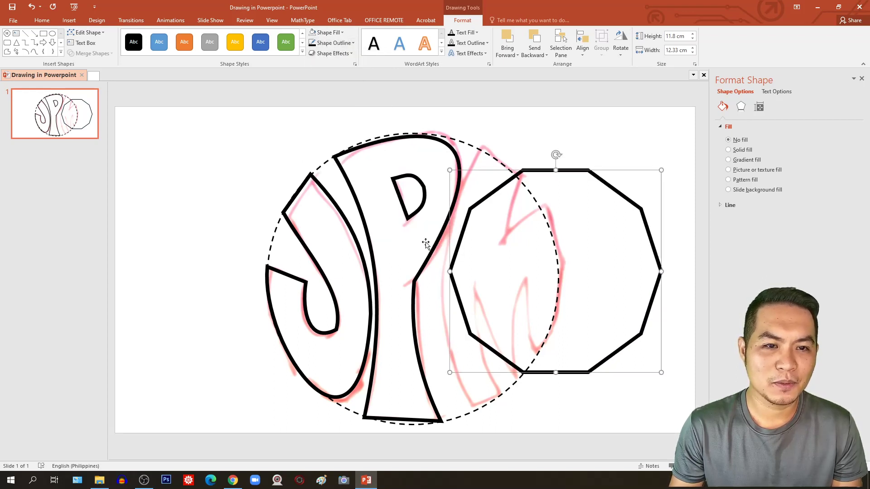
Shift the decagon slightly down and left over the sketched M and start editing its points.
drag(597, 176, 591, 195)
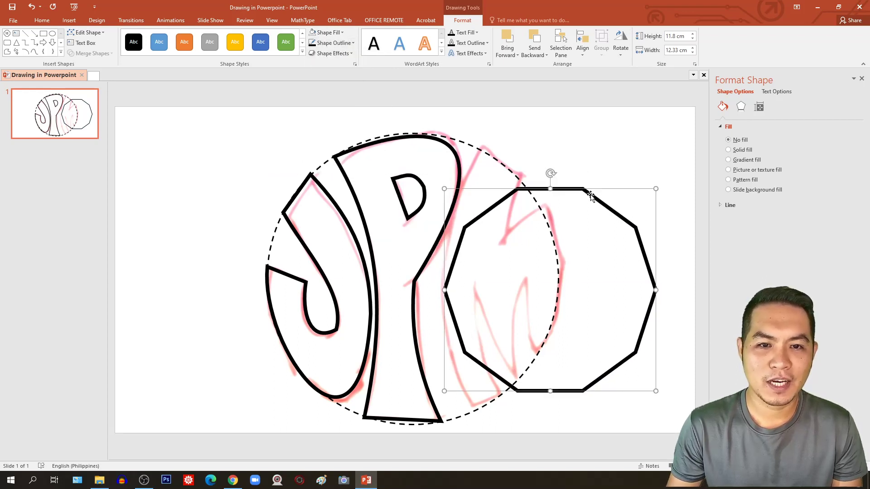
right_click(591, 195)
click(617, 258)
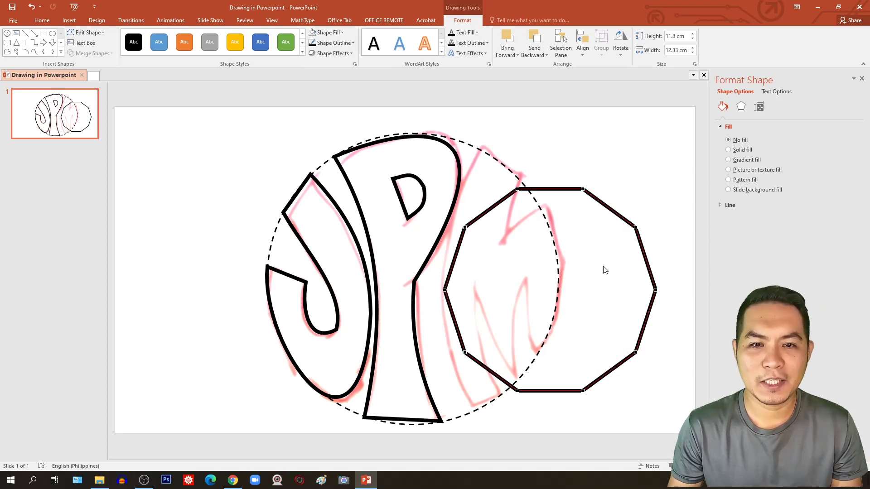